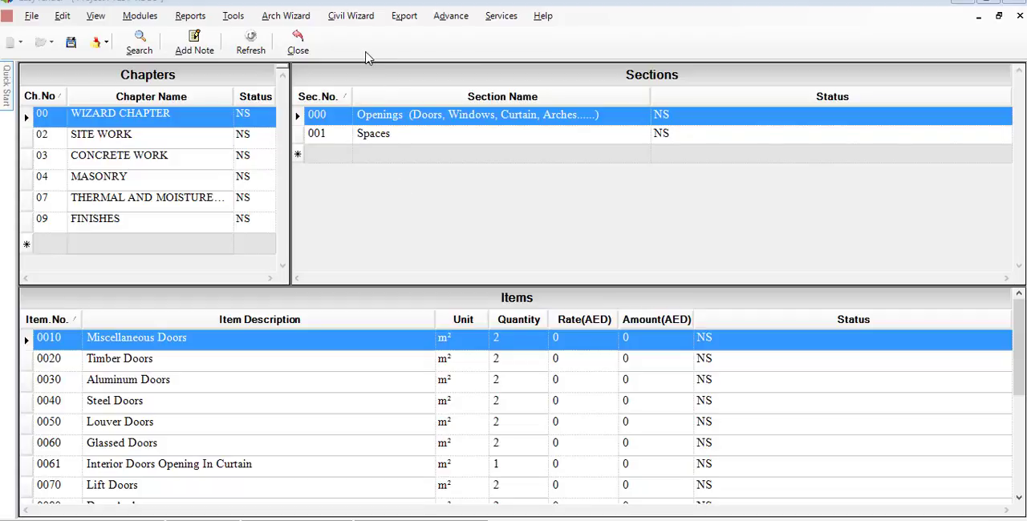
# - Open the Superstructure Reinforced Concrete Wizard and choose the Columns group
pyautogui.click(360, 21)
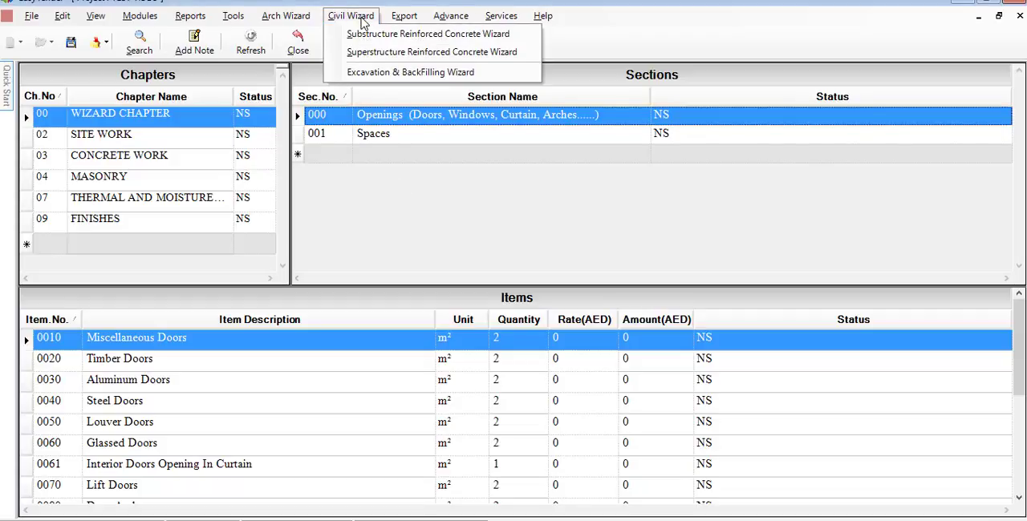
pyautogui.click(520, 53)
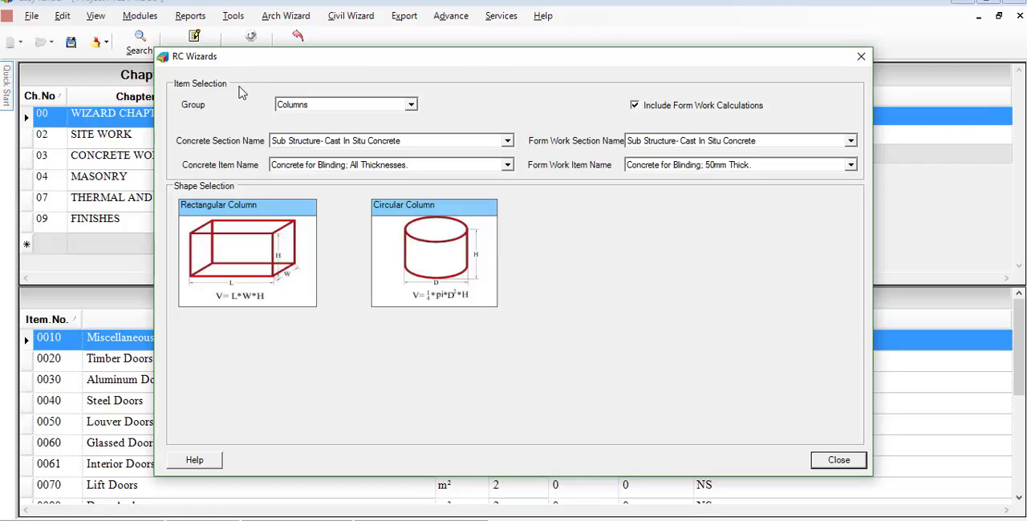
pyautogui.click(410, 106)
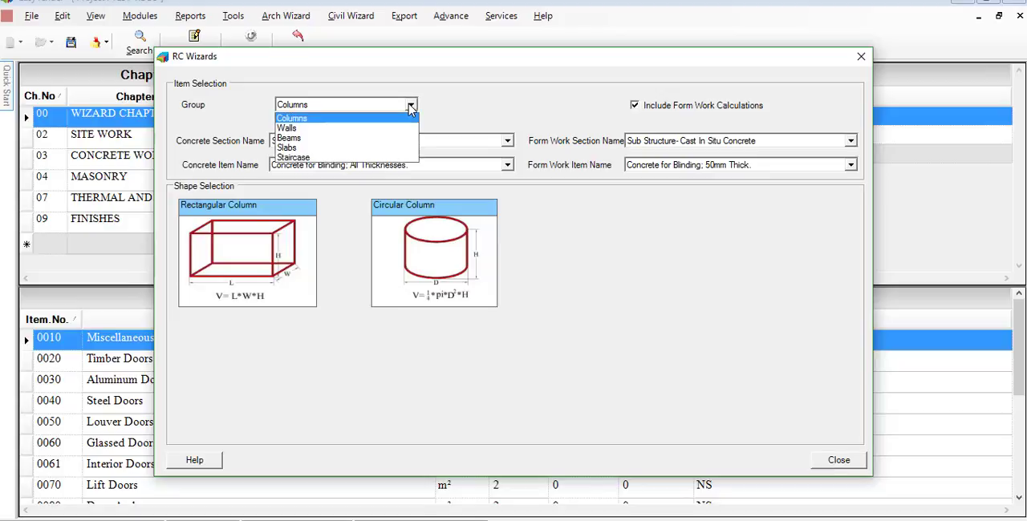
pyautogui.click(360, 120)
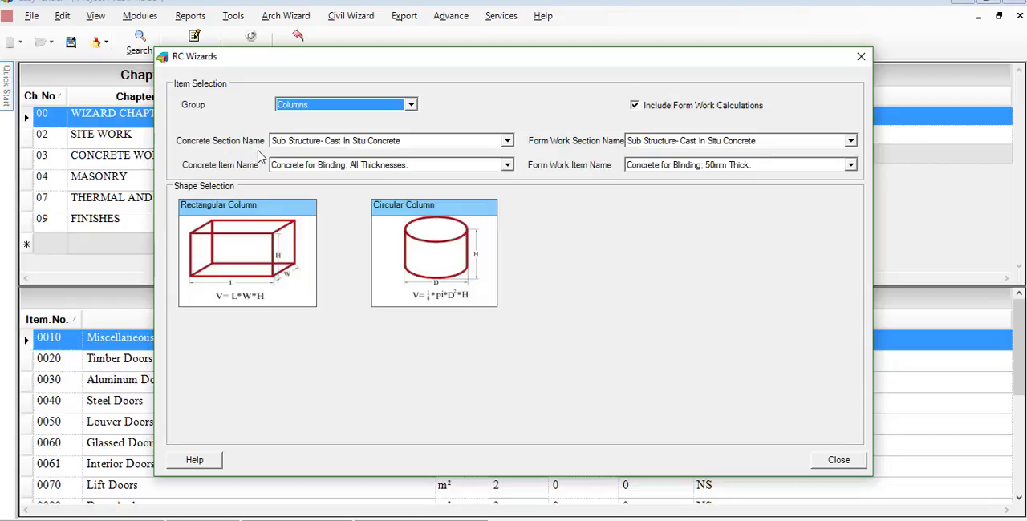
# - Set the concrete section to Super Structure- Cast In Situ Concrete and the form work section to Super Structure- Form Work for Cast In Situ Concrete
pyautogui.click(507, 142)
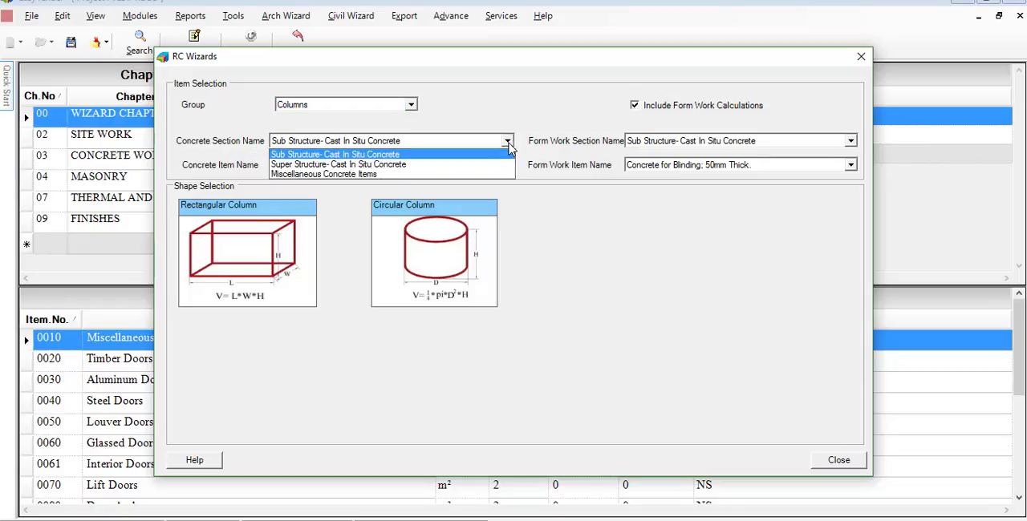
pyautogui.click(411, 166)
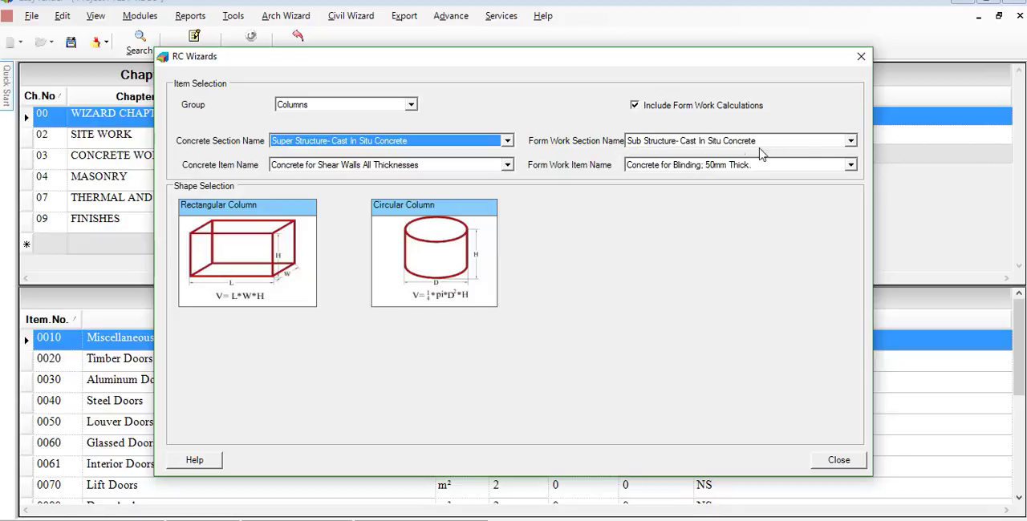
pyautogui.click(850, 141)
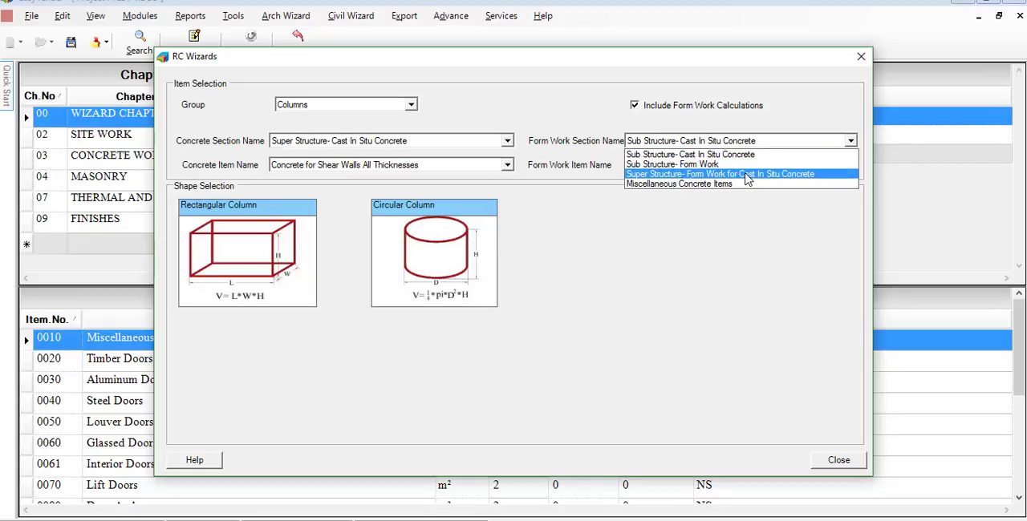
pyautogui.click(827, 176)
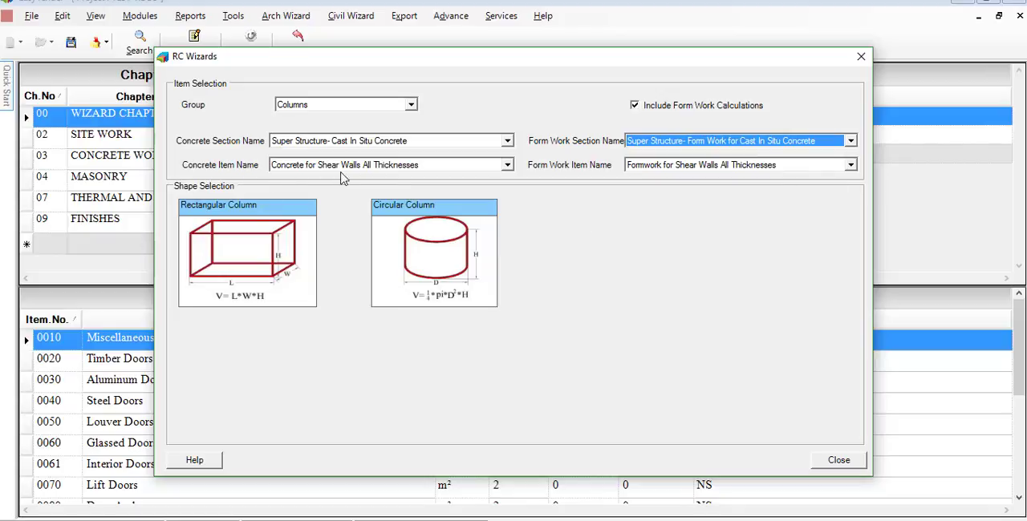
# - Choose the Isolated Rectangular Columns items for both concrete and formwork, and open the wizard for the Rectangular Column shape
pyautogui.click(507, 166)
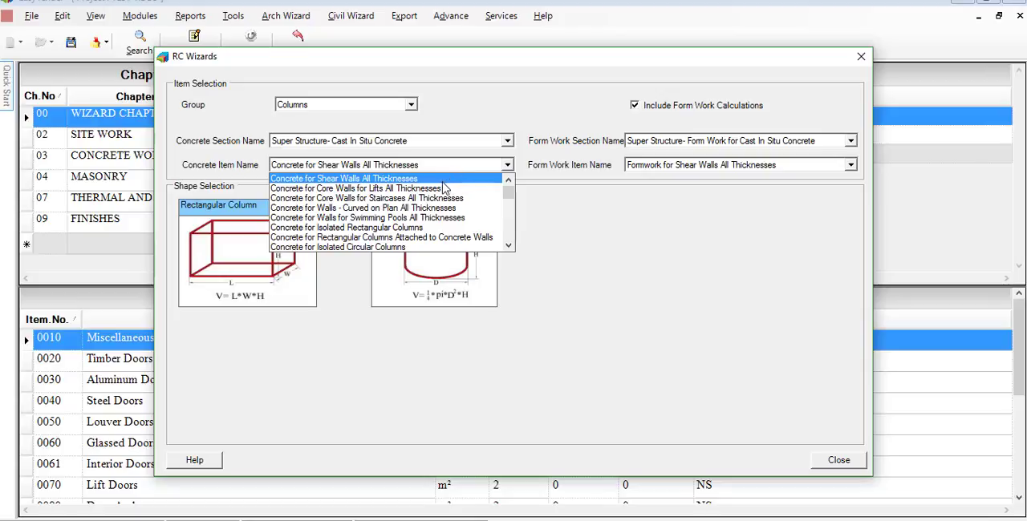
pyautogui.click(437, 229)
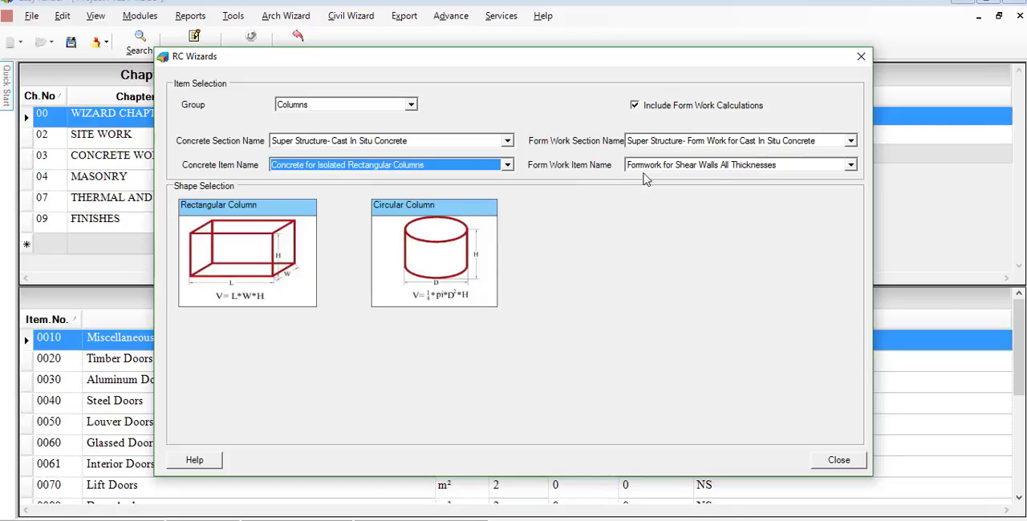
pyautogui.click(850, 166)
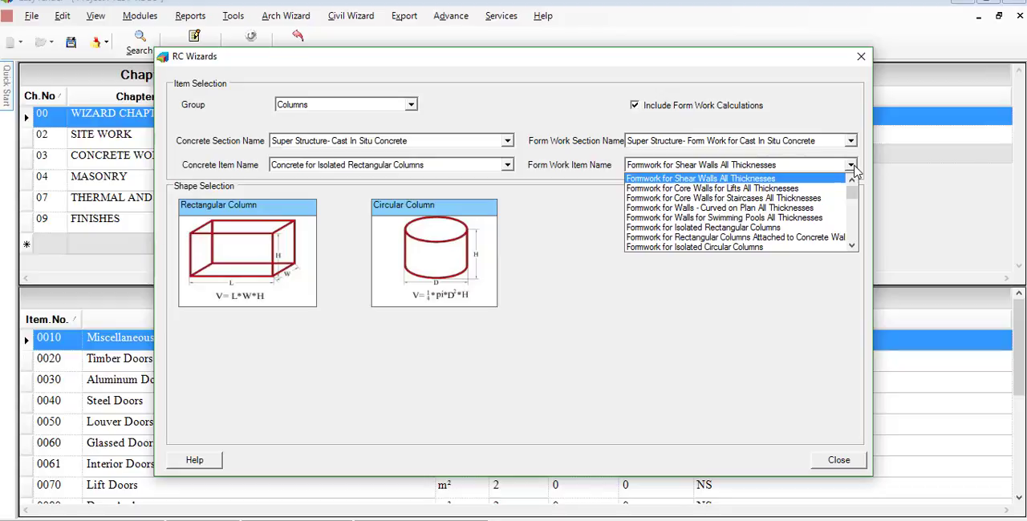
pyautogui.click(794, 229)
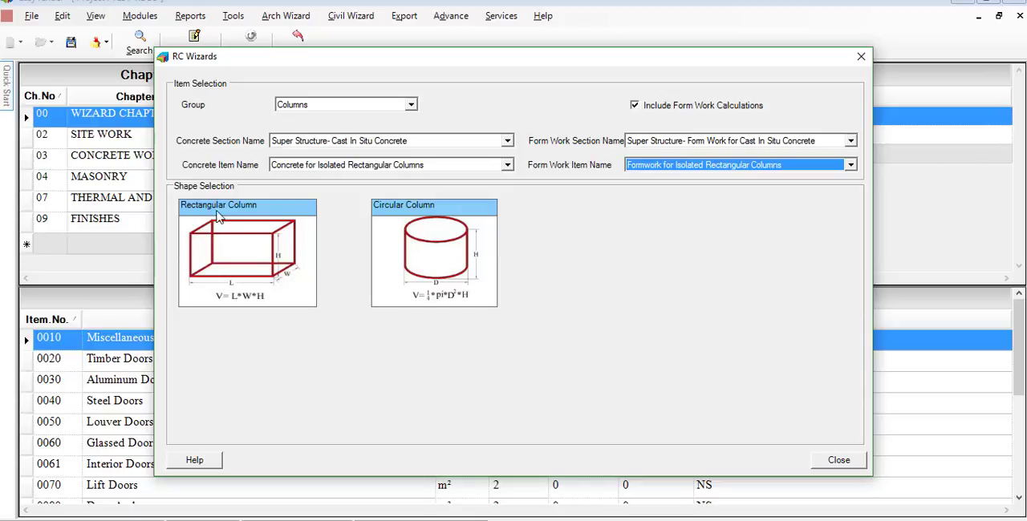
pyautogui.click(271, 244)
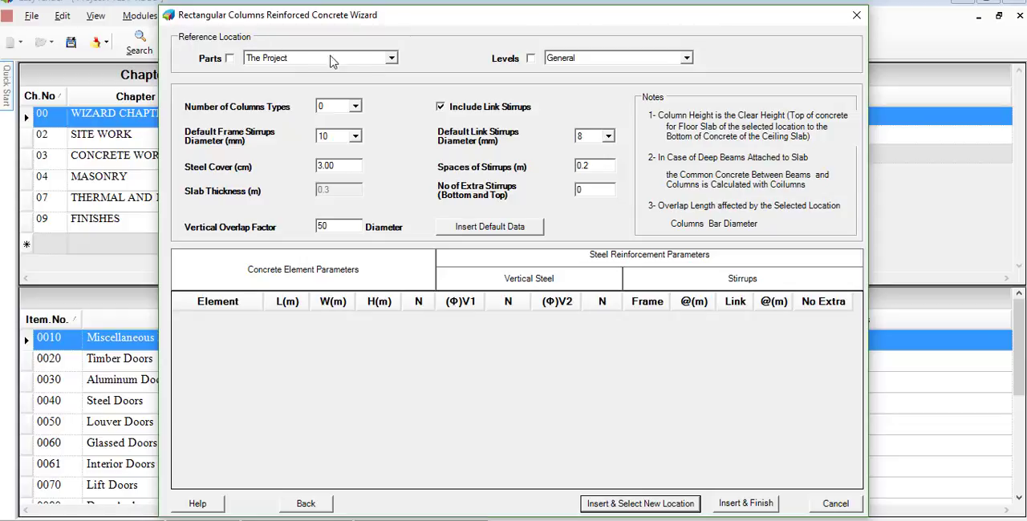
# - Set the reference location to The Project at Ground Floor level and the number of column types to 6
pyautogui.click(392, 58)
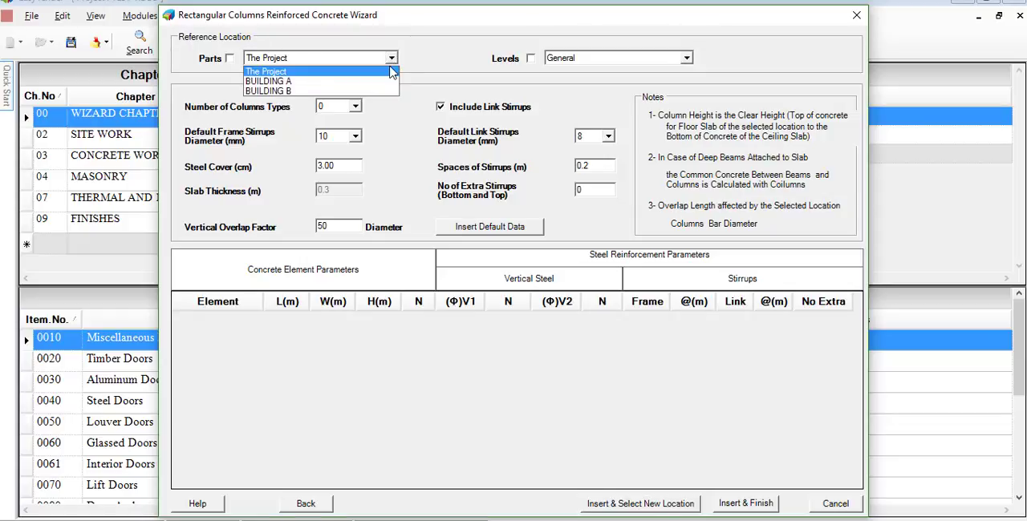
pyautogui.click(328, 73)
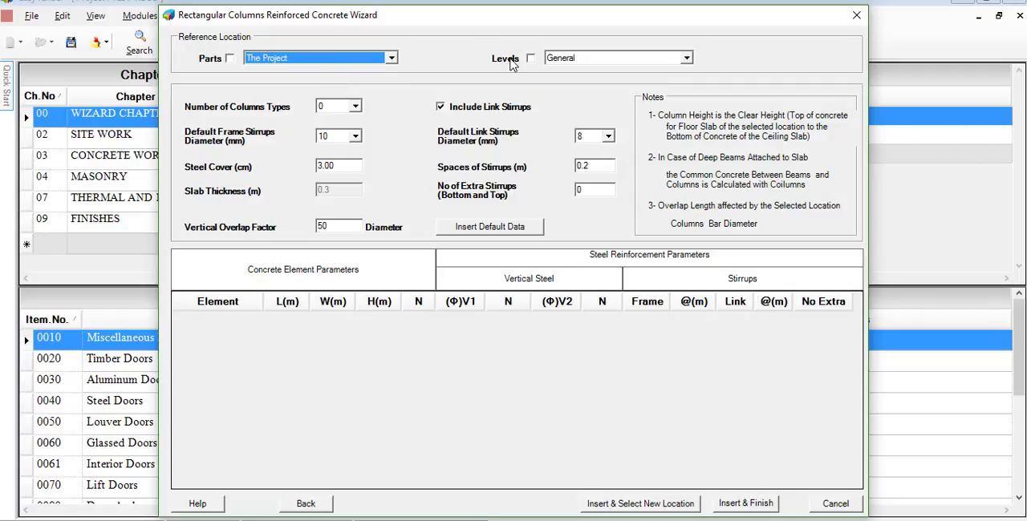
pyautogui.click(687, 61)
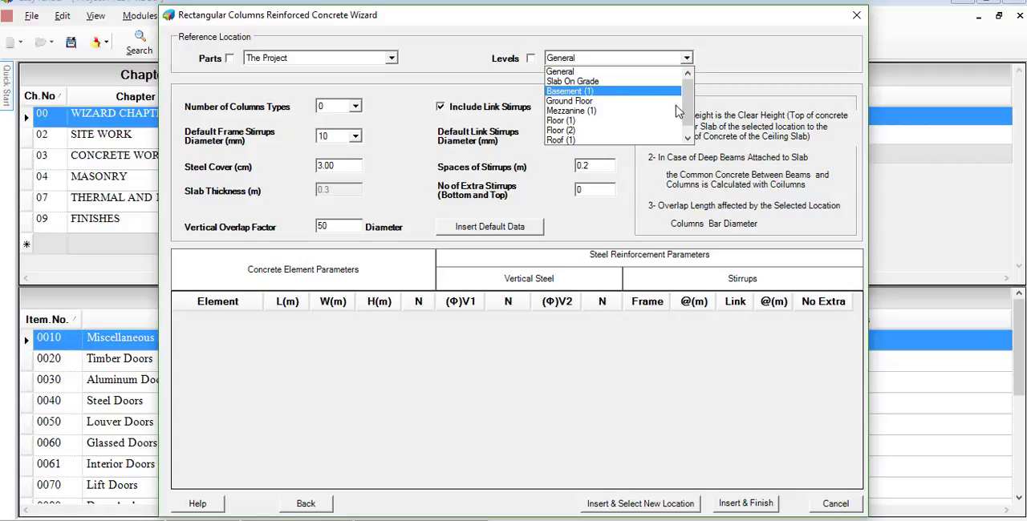
pyautogui.scroll(-1, 674, 100)
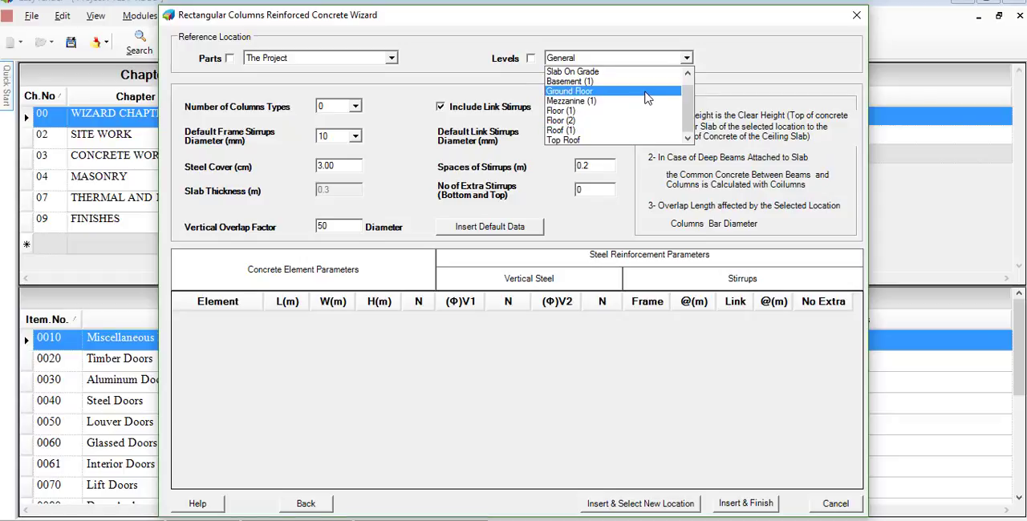
pyautogui.click(646, 93)
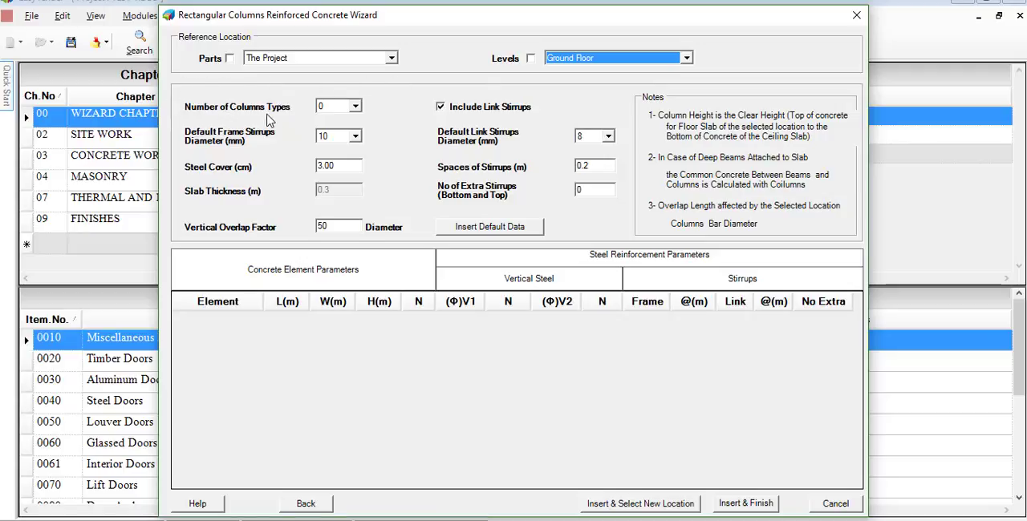
pyautogui.click(356, 107)
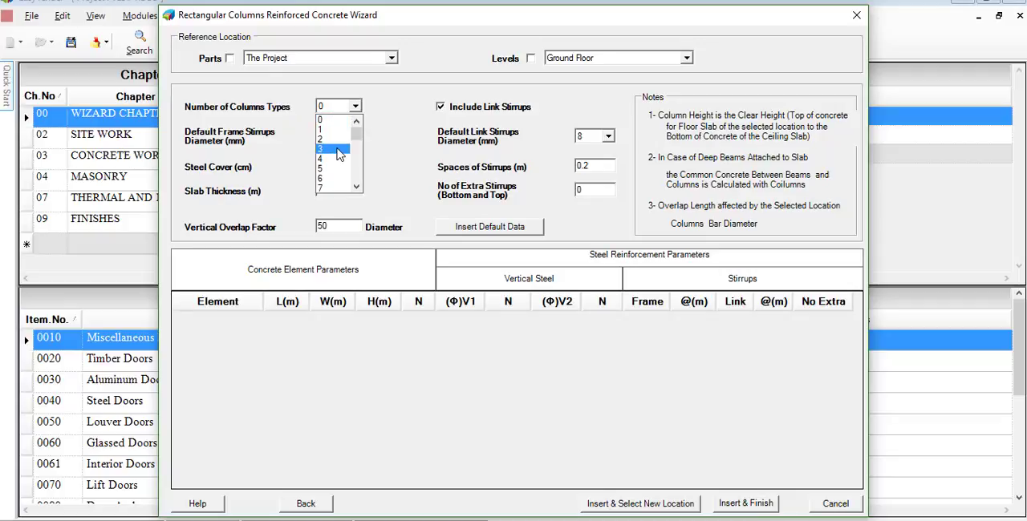
pyautogui.click(337, 177)
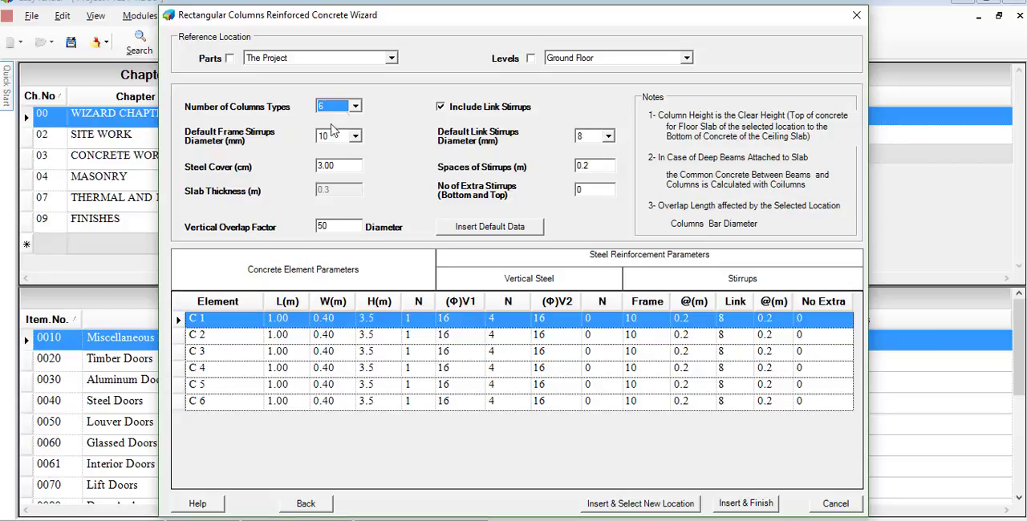
# - Examine the diameter choices for the default frame and link stirrups and for column C 1's vertical steel, frame and link stirrups
pyautogui.click(356, 137)
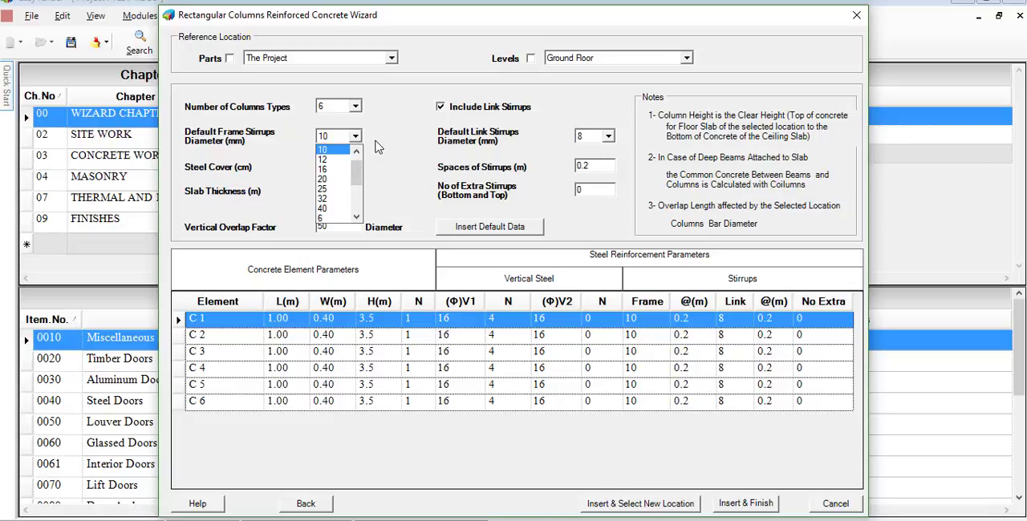
pyautogui.click(378, 147)
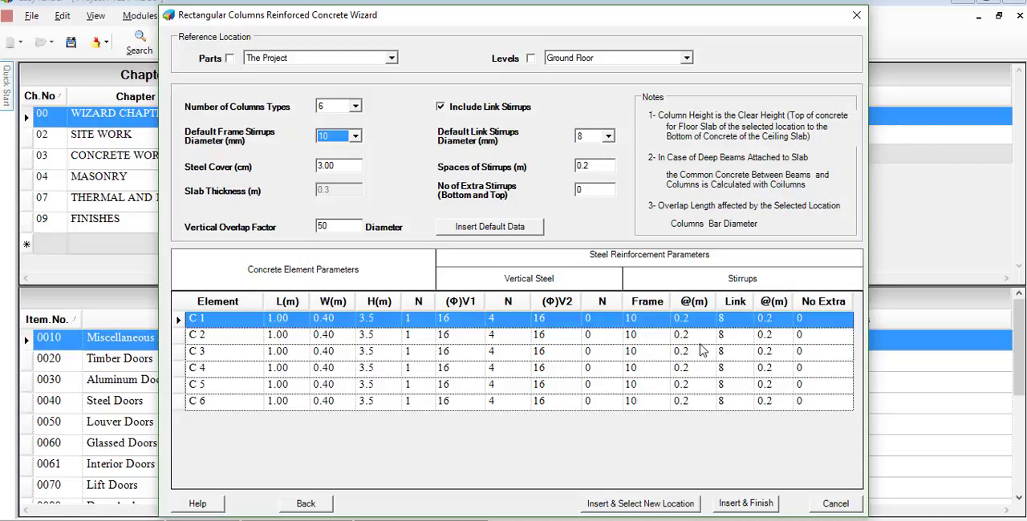
pyautogui.click(608, 138)
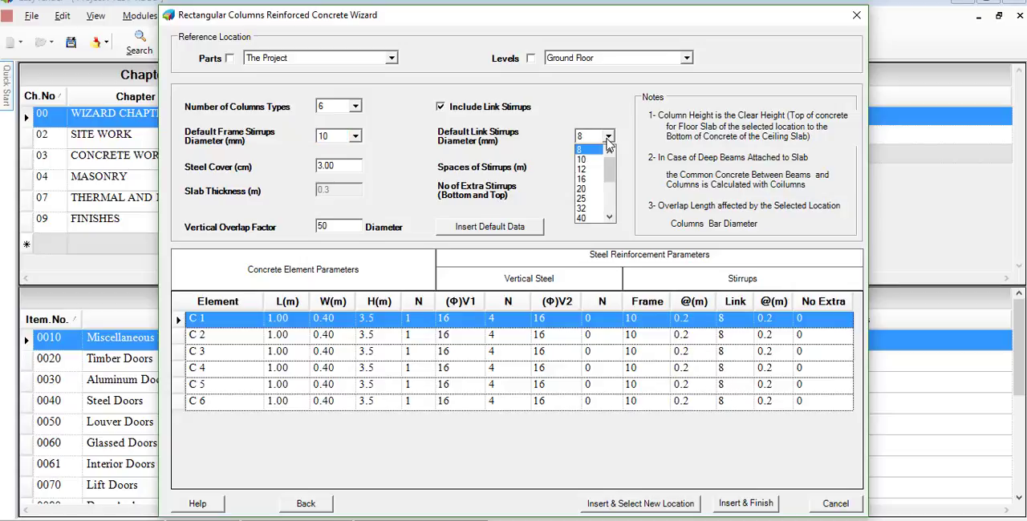
pyautogui.click(608, 138)
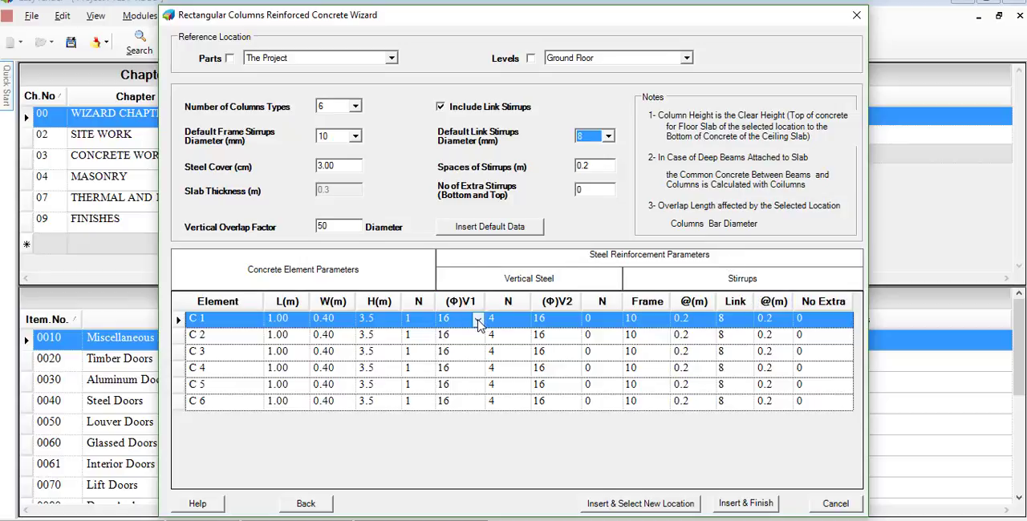
pyautogui.click(478, 321)
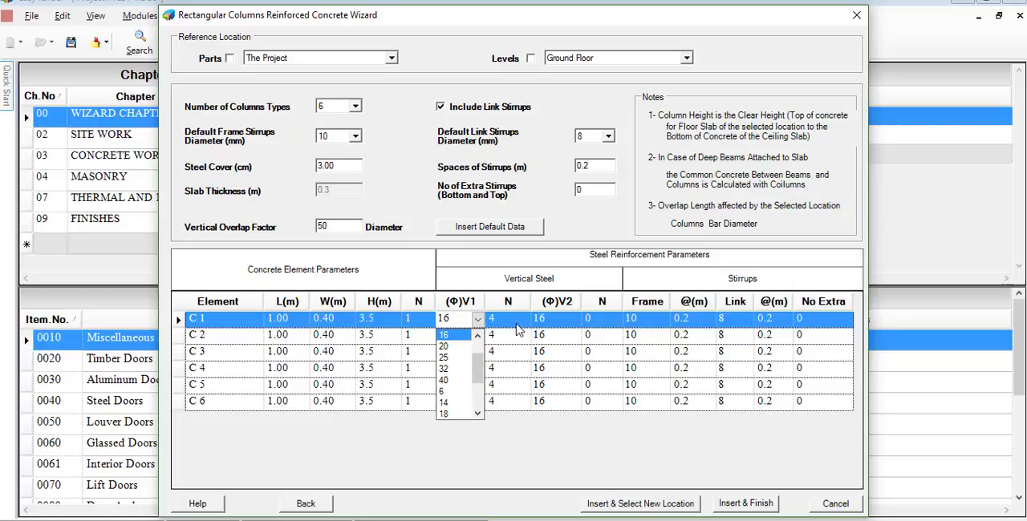
pyautogui.click(518, 329)
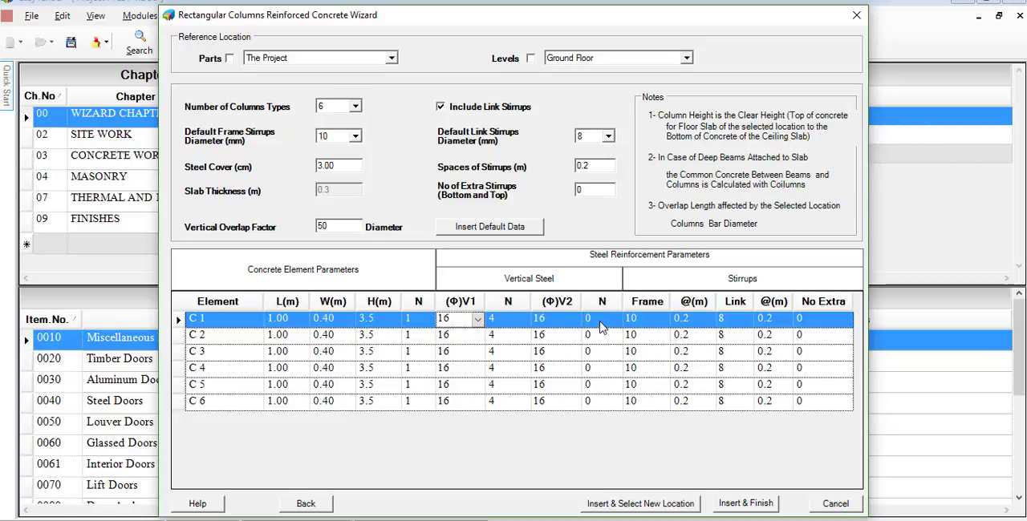
pyautogui.click(663, 322)
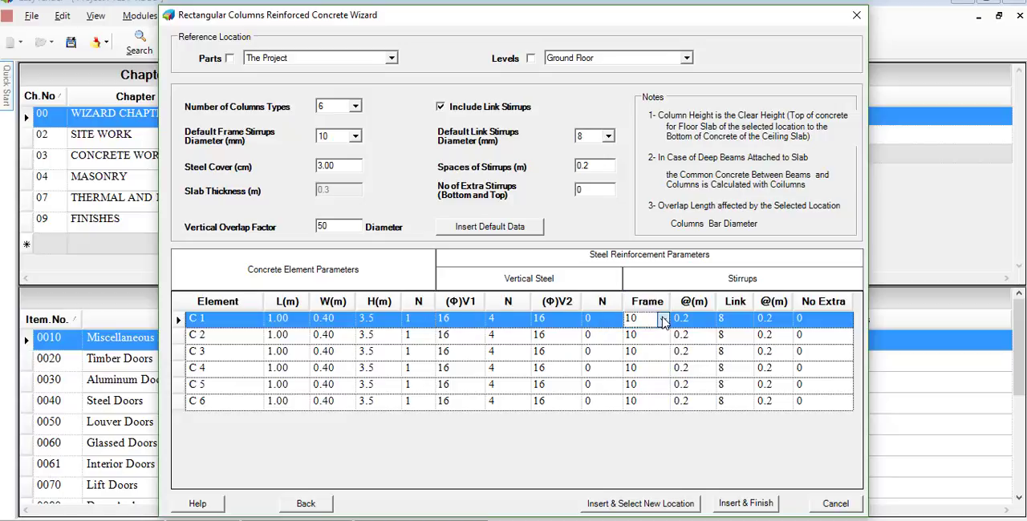
pyautogui.click(663, 321)
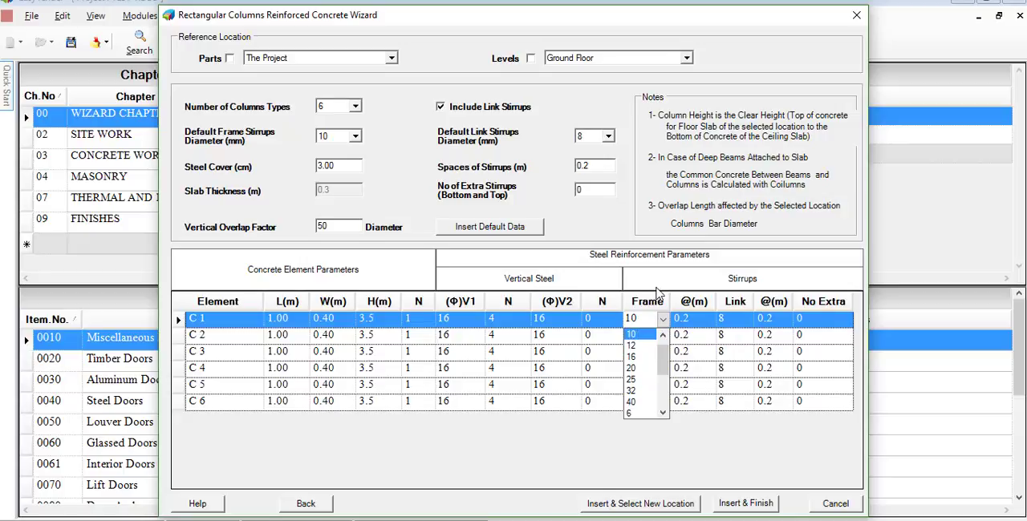
pyautogui.click(660, 285)
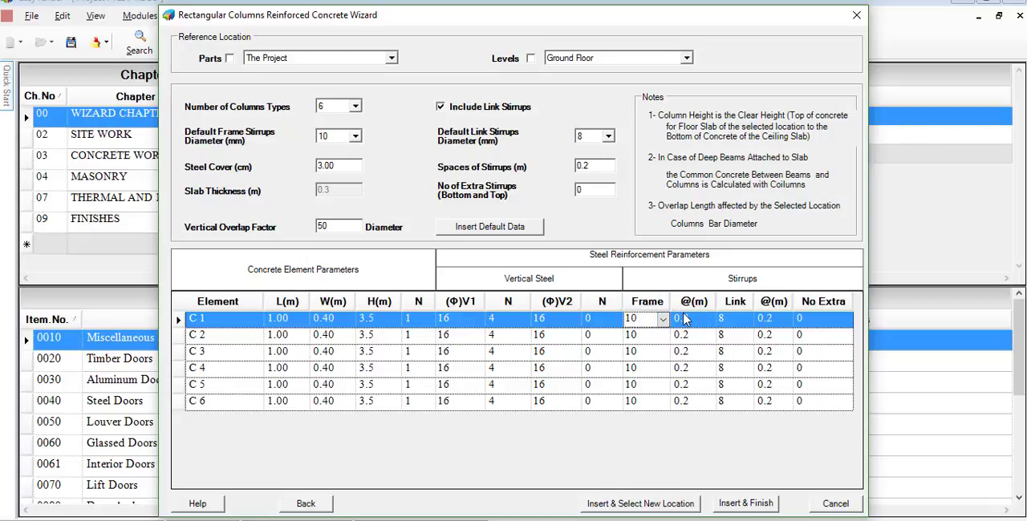
pyautogui.click(746, 320)
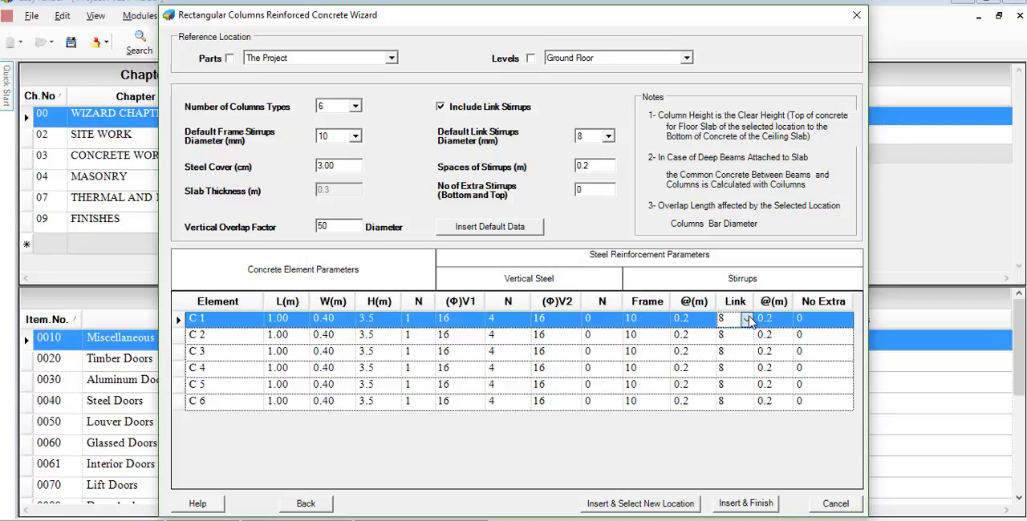
pyautogui.click(747, 320)
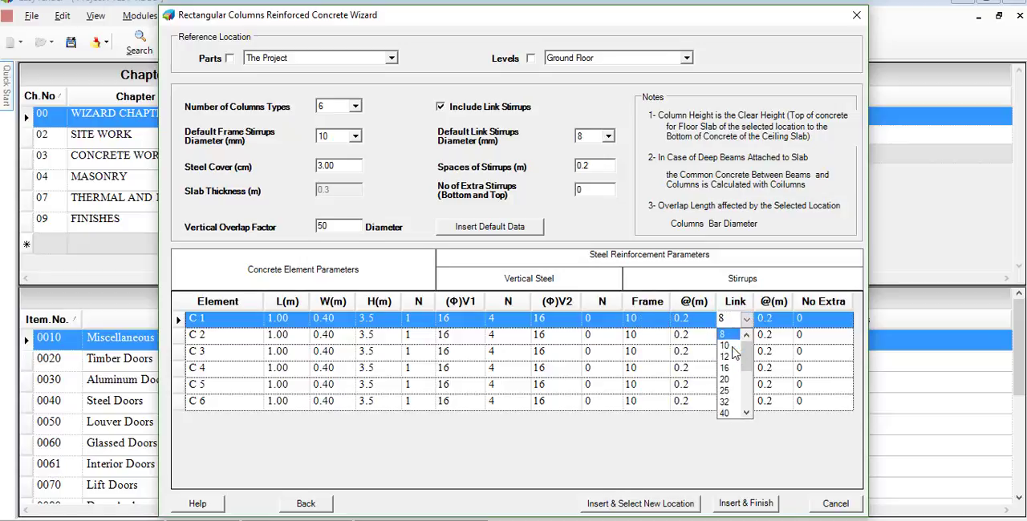
pyautogui.click(765, 306)
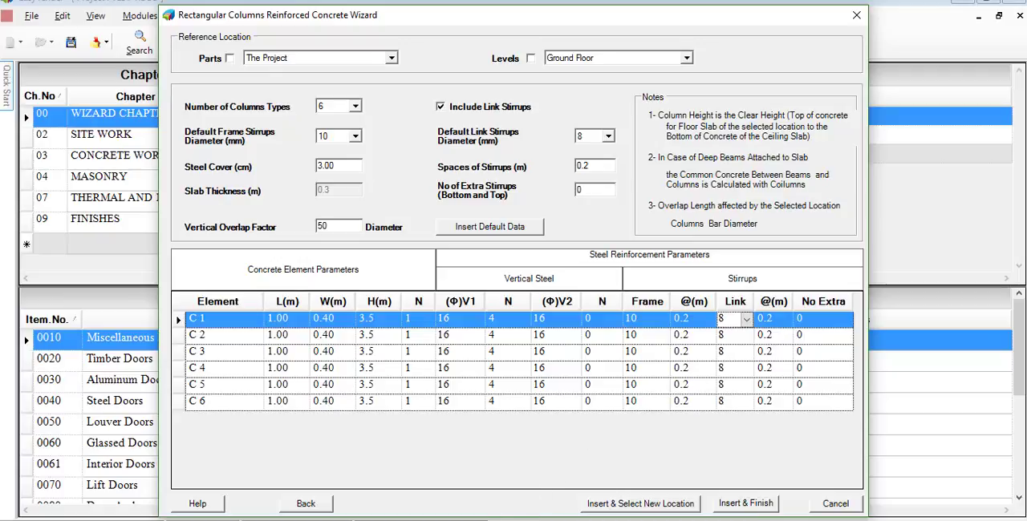
# - Switch to the s-008 column details PDF and place the Rectangular Columns wizard beside it to consult the ground level column details
pyautogui.click(539, 520)
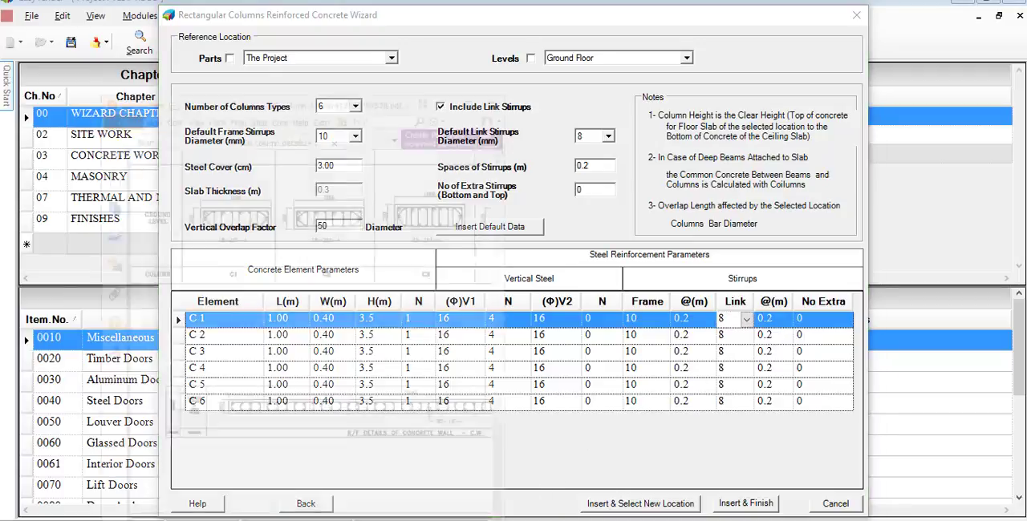
pyautogui.click(618, 21)
pyautogui.moveTo(617, 21); pyautogui.dragTo(928, 10)
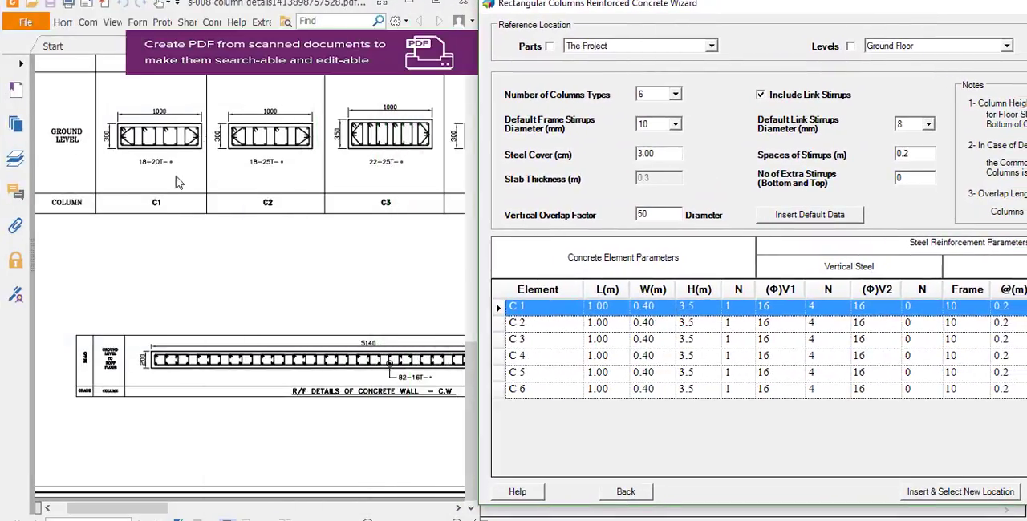
pyautogui.scroll(1, 112, 240)
pyautogui.scroll(3, 72, 230)
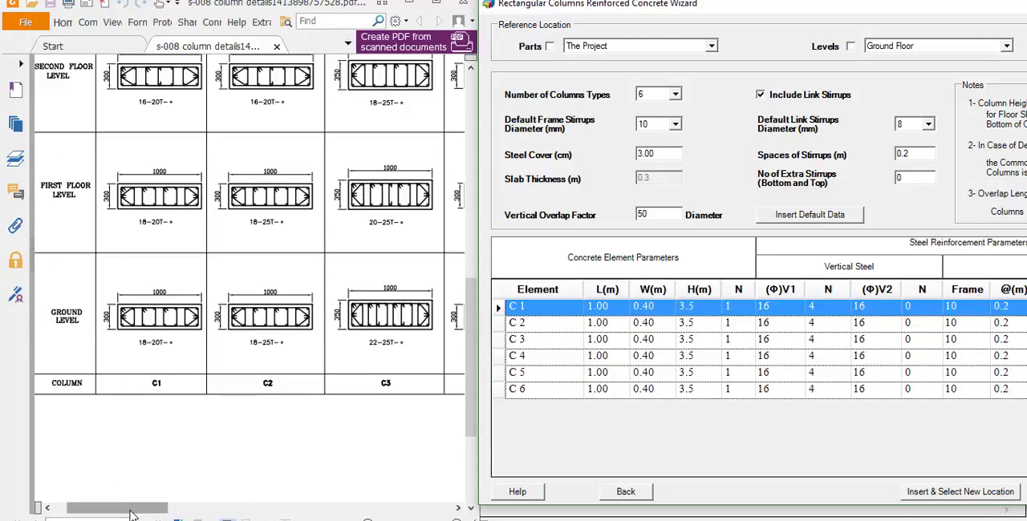
# - Set column C 1's width to 0.30 m to match its ground level section in the column details drawing
pyautogui.moveTo(138, 511)
pyautogui.mouseDown()
pyautogui.moveTo(207, 518)
pyautogui.moveTo(134, 514)
pyautogui.mouseUp()
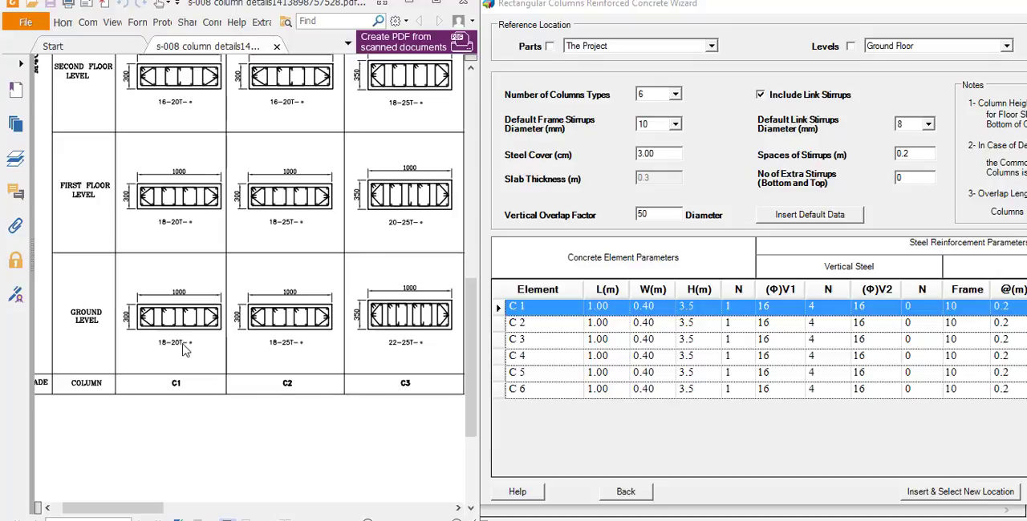
pyautogui.click(614, 308)
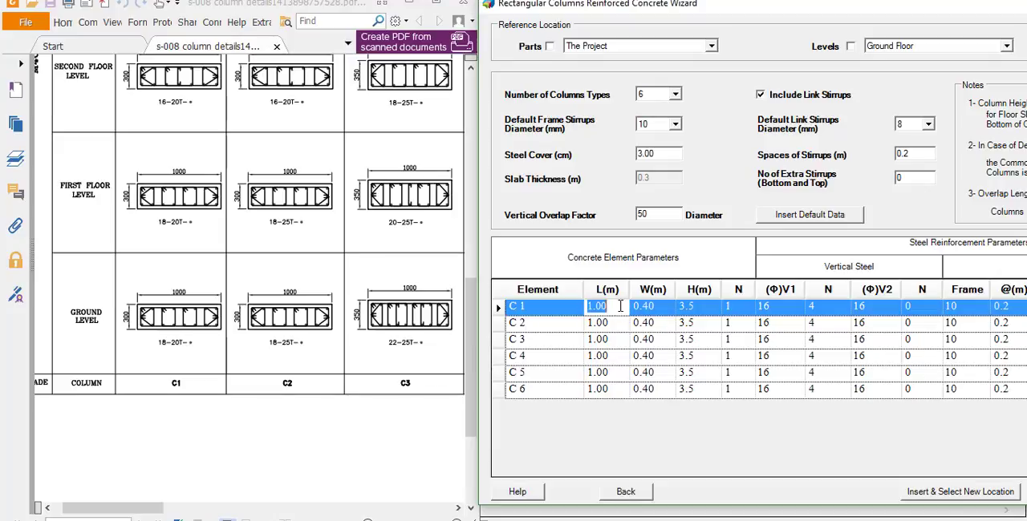
pyautogui.click(653, 308)
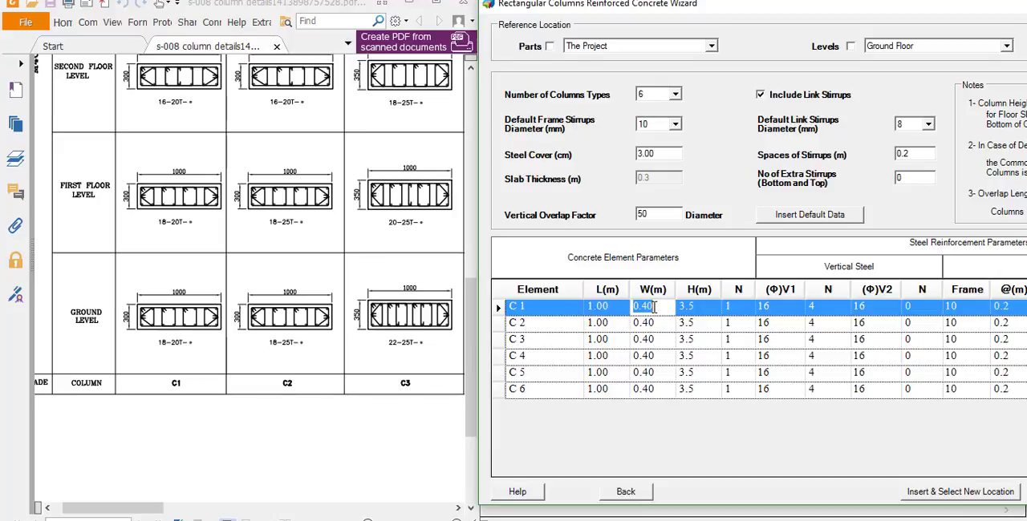
pyautogui.write('0.3')
pyautogui.press('Tab')
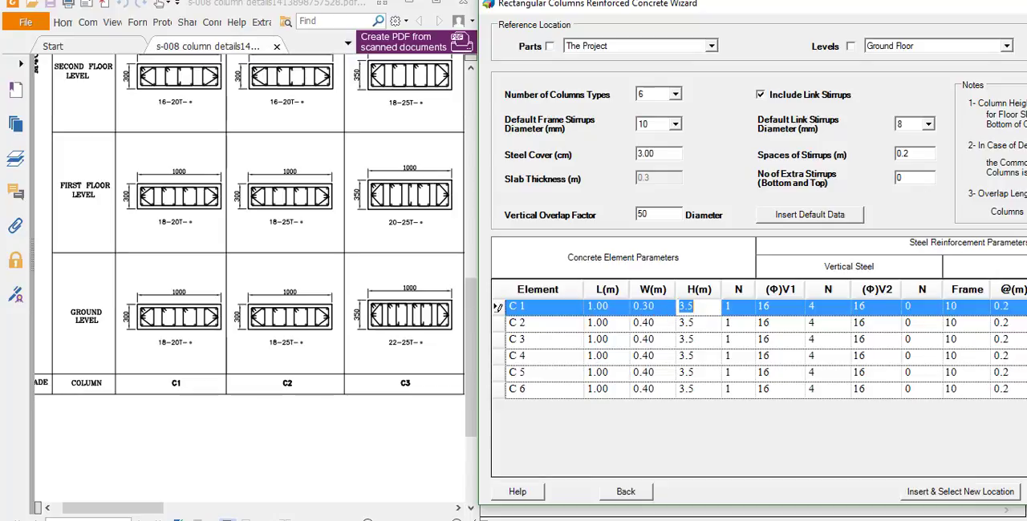
pyautogui.press('Tab')
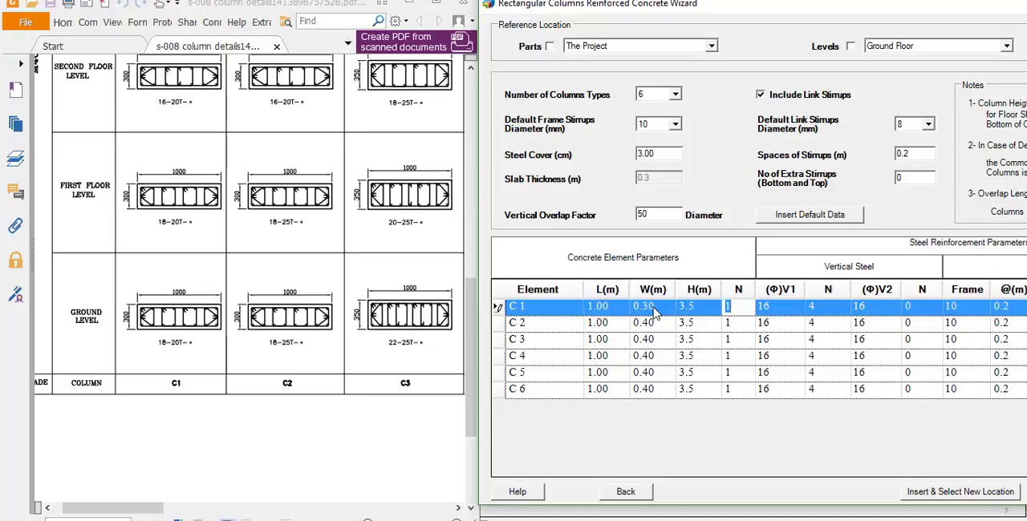
# - Set column C 1's first vertical steel group (V1) to 18 bars of 20 mm diameter
pyautogui.press('Tab')
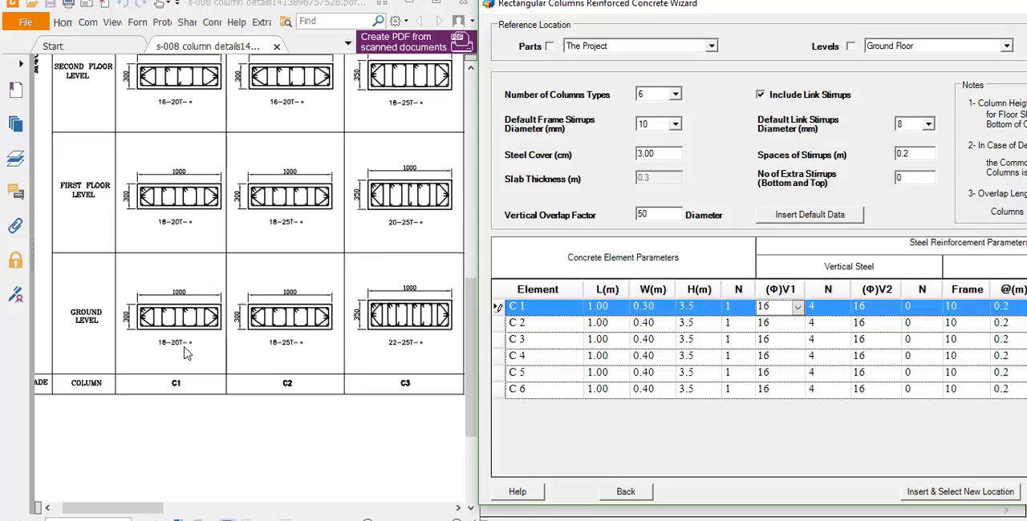
pyautogui.click(797, 307)
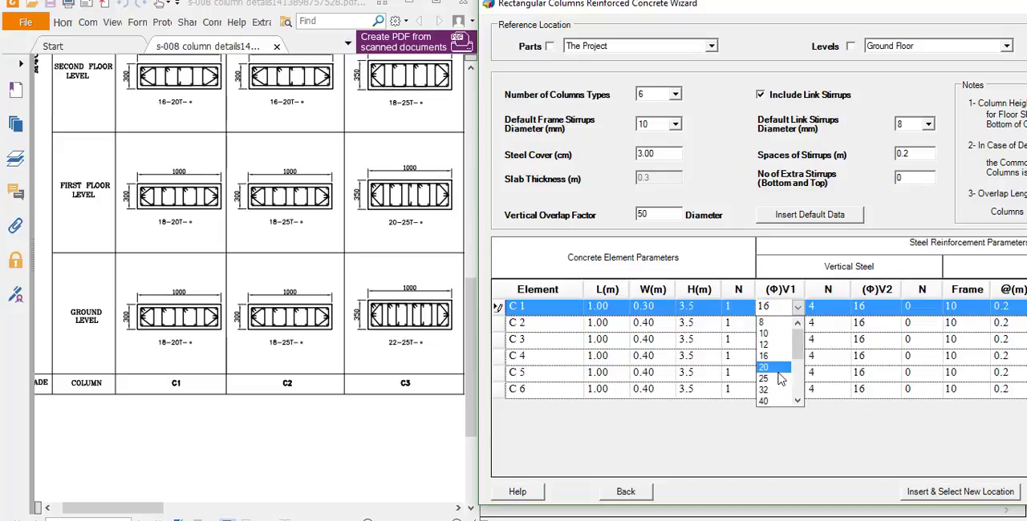
pyautogui.scroll(-1, 778, 368)
pyautogui.click(778, 377)
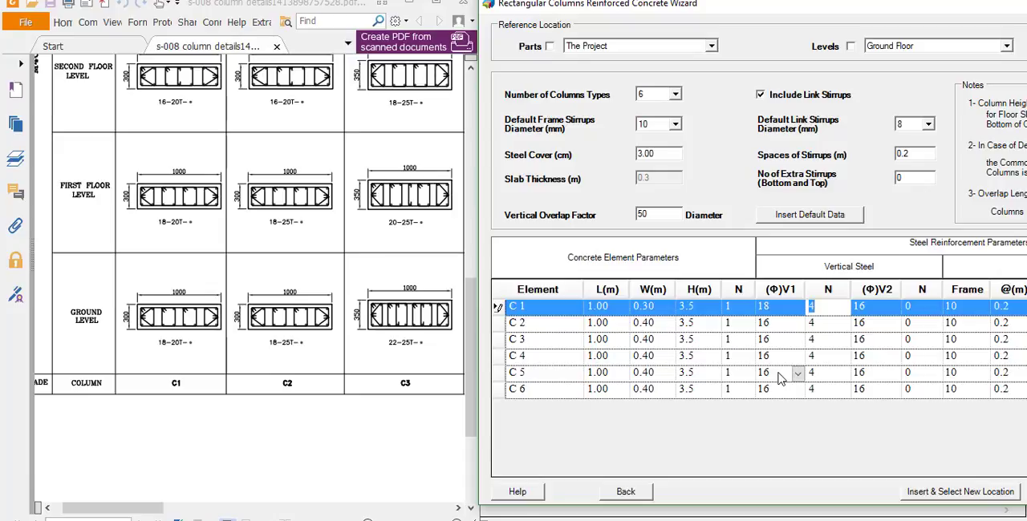
pyautogui.click(795, 308)
pyautogui.click(786, 345)
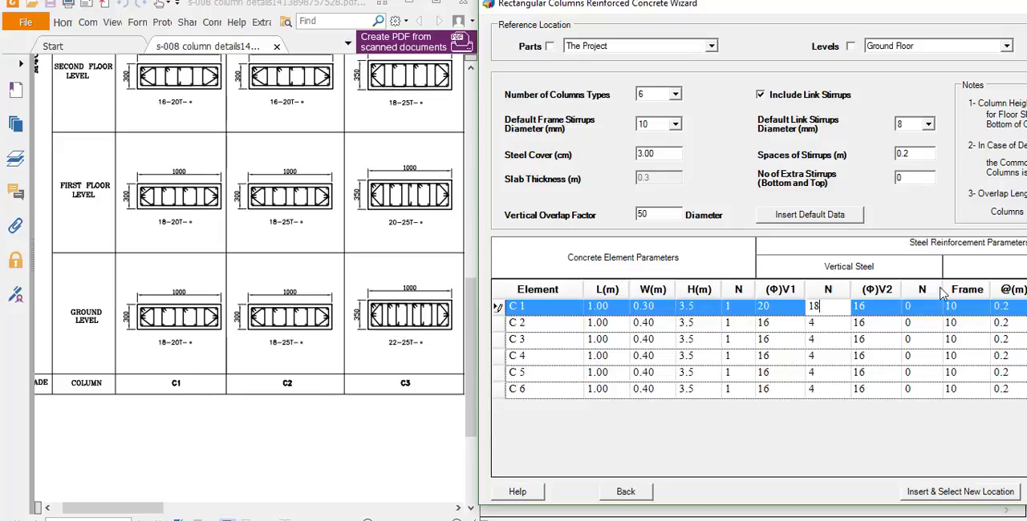
pyautogui.click(923, 311)
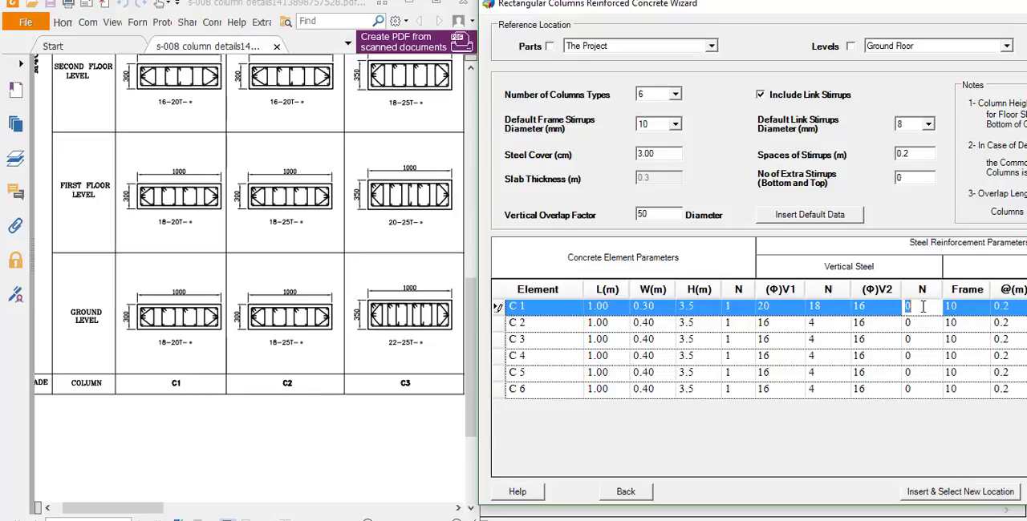
# - Copy column C 1's 0.30 m width down to columns C 2 through C 6
pyautogui.click(530, 322)
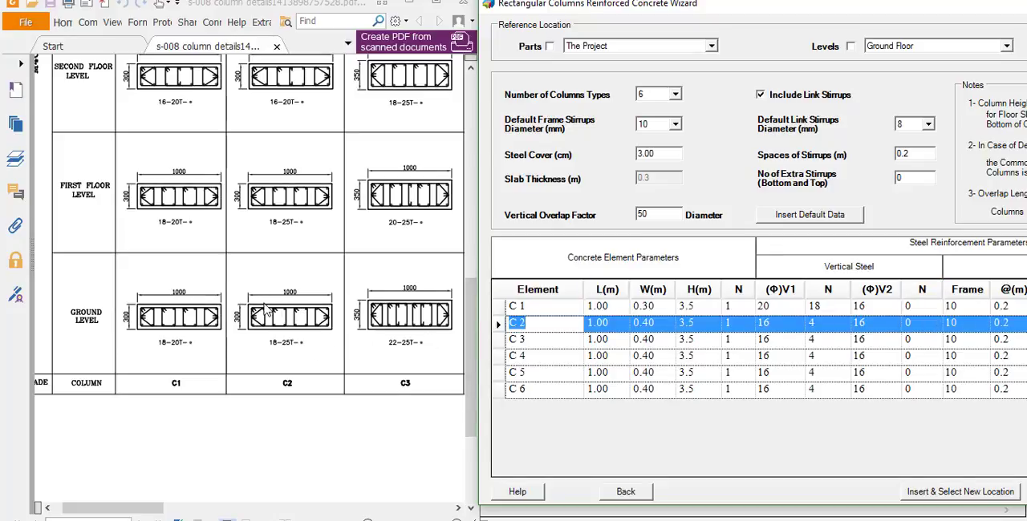
pyautogui.click(663, 307)
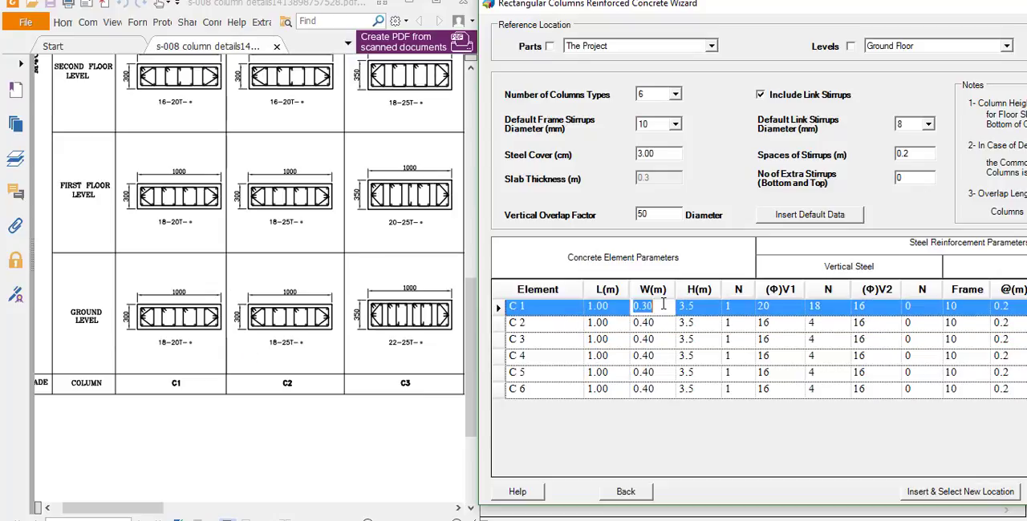
pyautogui.press('Down')
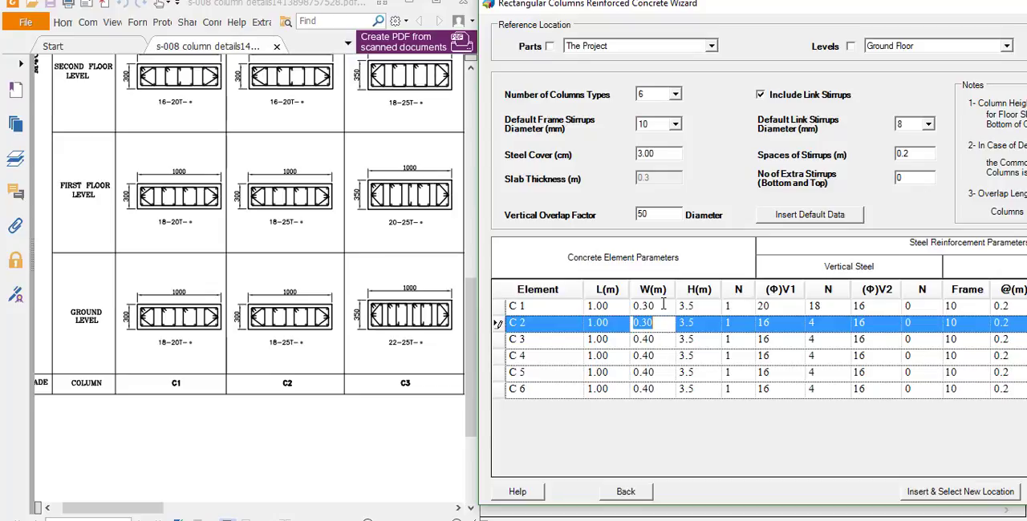
pyautogui.press('Down')
pyautogui.press('Down')
pyautogui.press('Down')
pyautogui.press('Down')
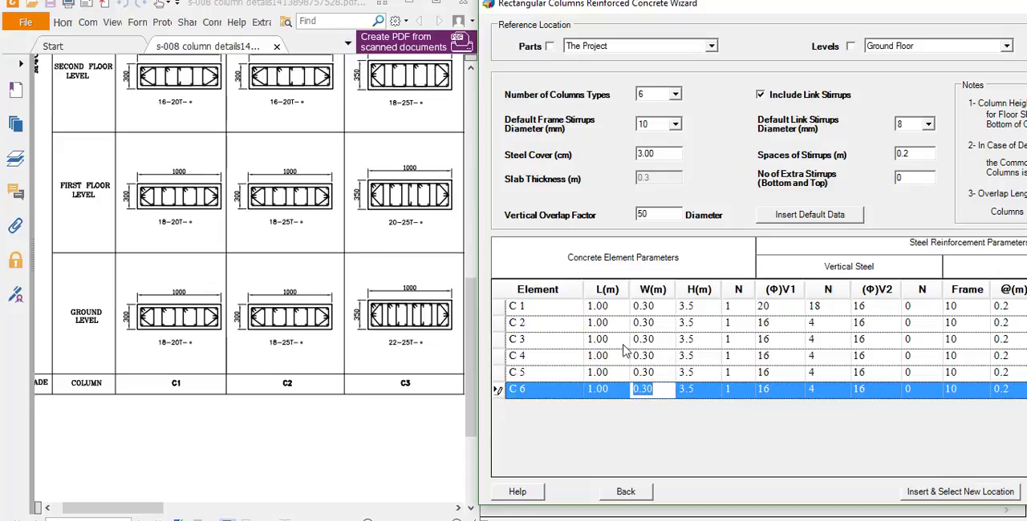
# - Set column C 2's first vertical steel group (V1) to 18 bars of 25 mm diameter
pyautogui.click(792, 324)
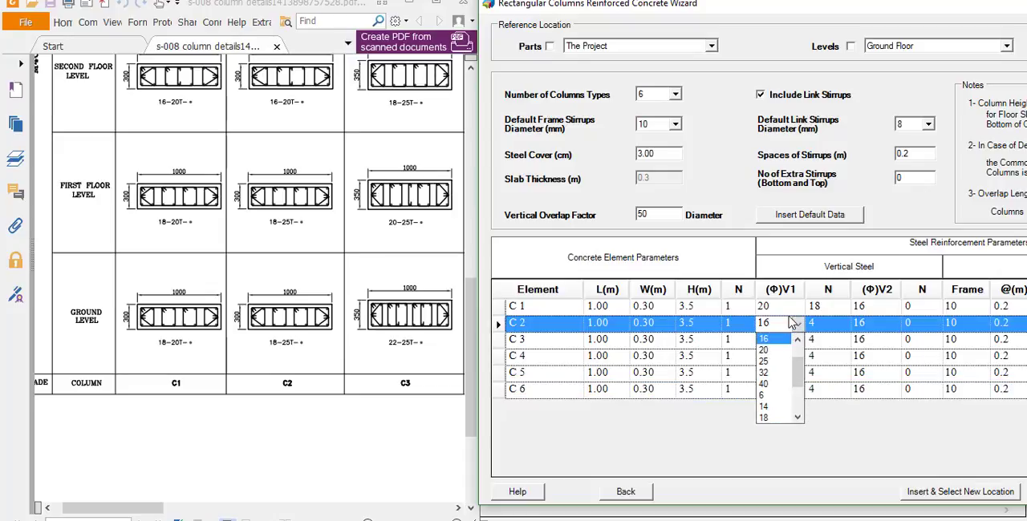
pyautogui.click(769, 361)
pyautogui.click(829, 324)
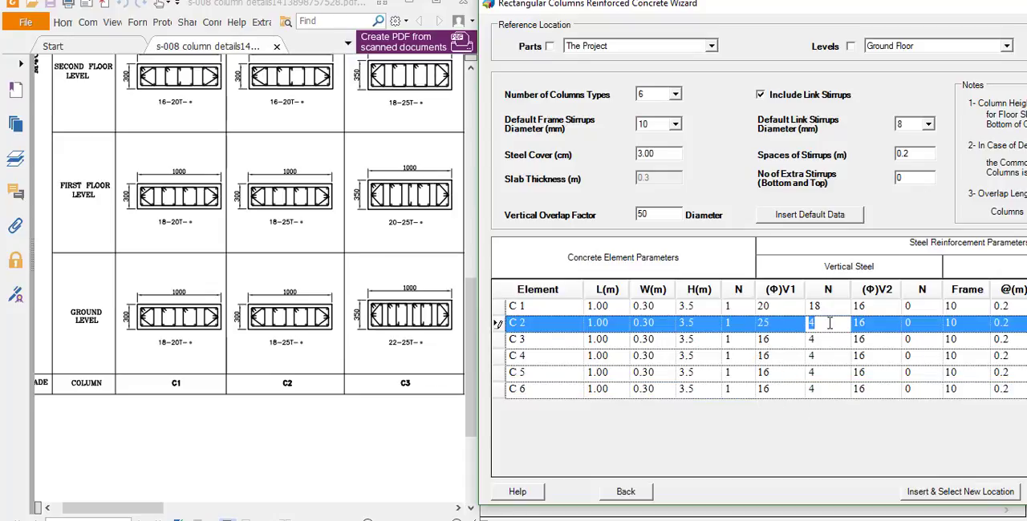
pyautogui.write('18')
pyautogui.press('Tab')
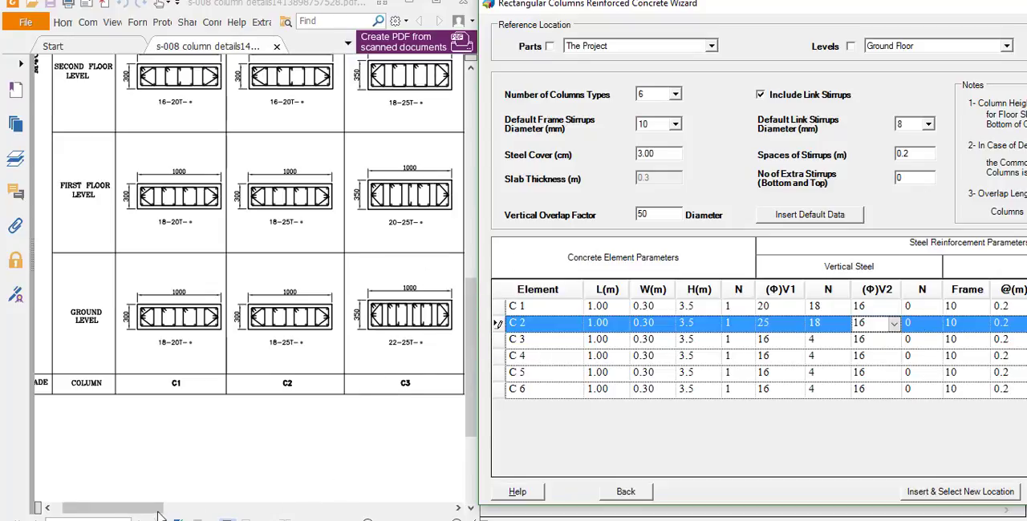
# - Consult the ground level details of columns C3 to C6 in the drawing and set column C 3's width to 0.35 m
pyautogui.moveTo(164, 508); pyautogui.dragTo(241, 510)
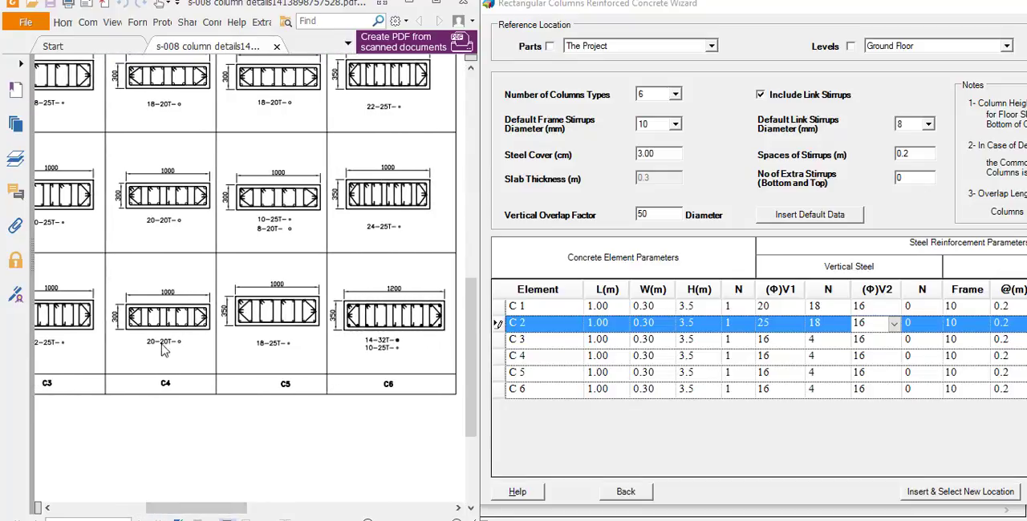
pyautogui.moveTo(240, 510); pyautogui.dragTo(171, 512)
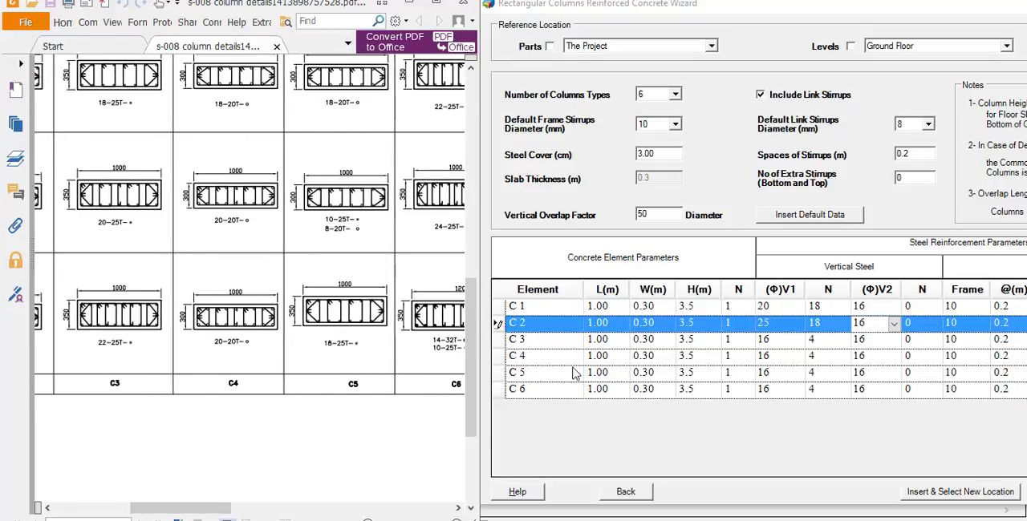
pyautogui.click(614, 343)
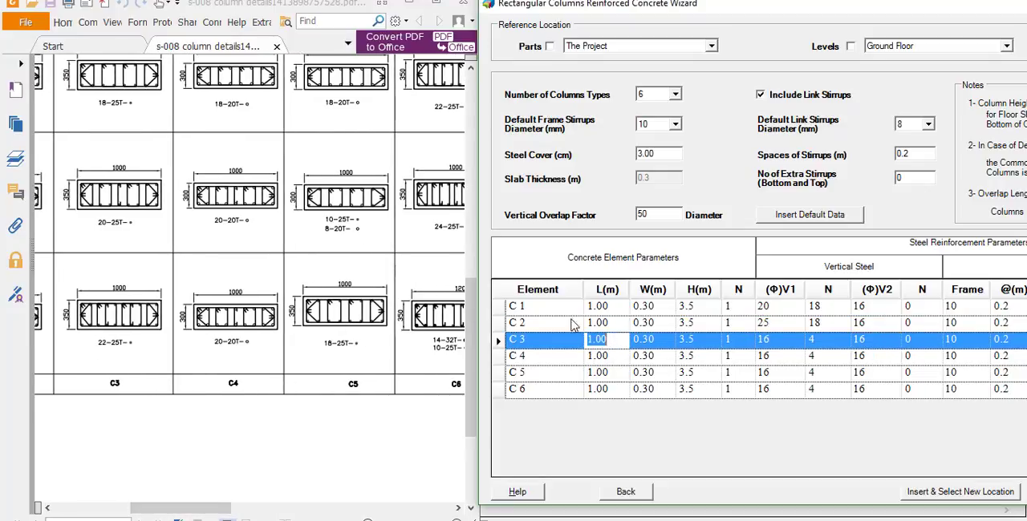
pyautogui.click(648, 342)
pyautogui.write('0')
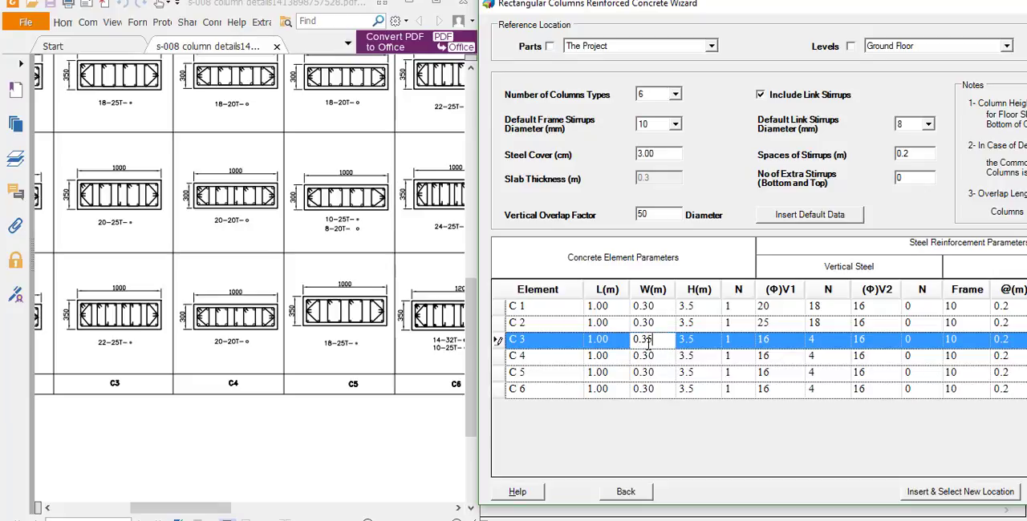
pyautogui.press('Tab')
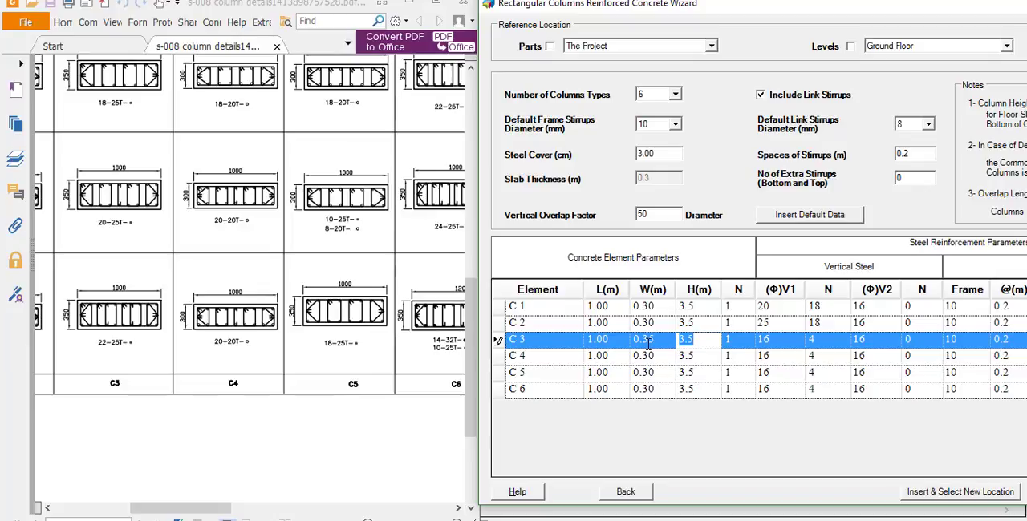
# - Set column C 3's first vertical steel group (V1) to 22 bars of 25 mm diameter
pyautogui.press('Tab')
pyautogui.press('Tab')
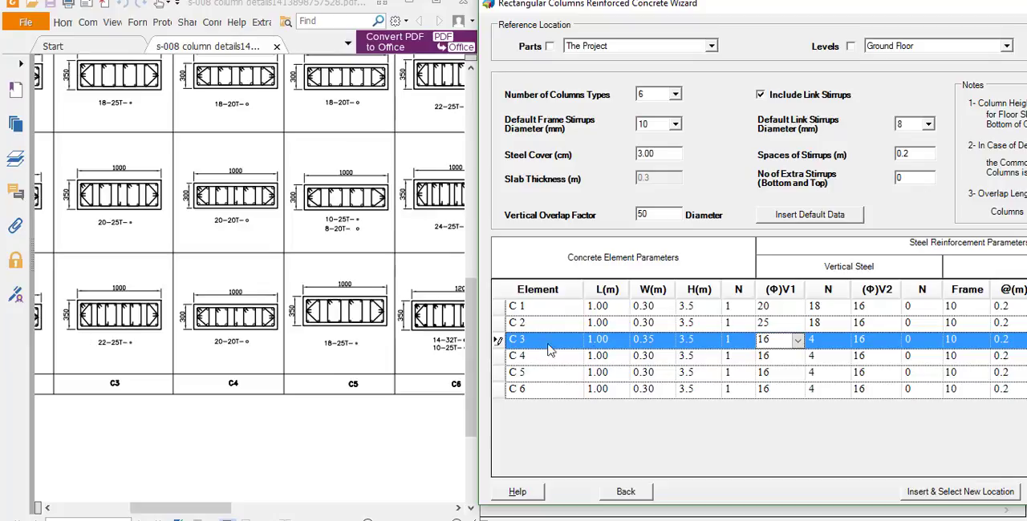
pyautogui.click(796, 341)
pyautogui.click(776, 379)
pyautogui.click(830, 339)
pyautogui.write('22')
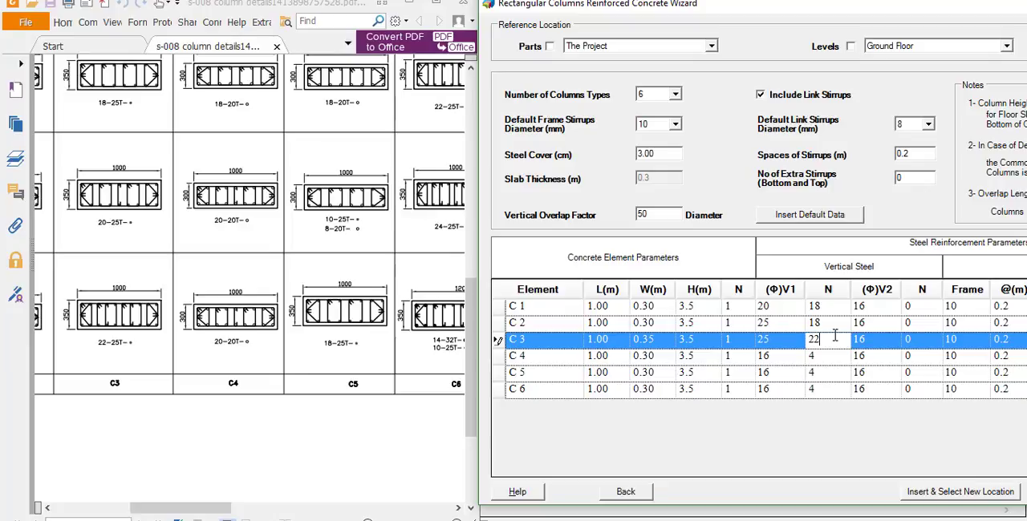
pyautogui.press('Return')
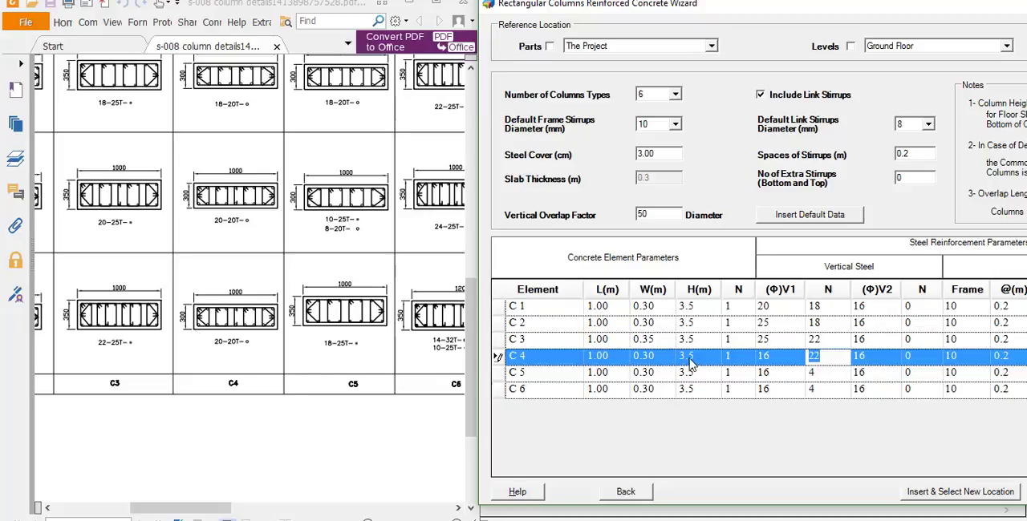
# - Set column C 4's first vertical steel group (V1) to 20 bars of 20 mm diameter
pyautogui.moveTo(772, 365)
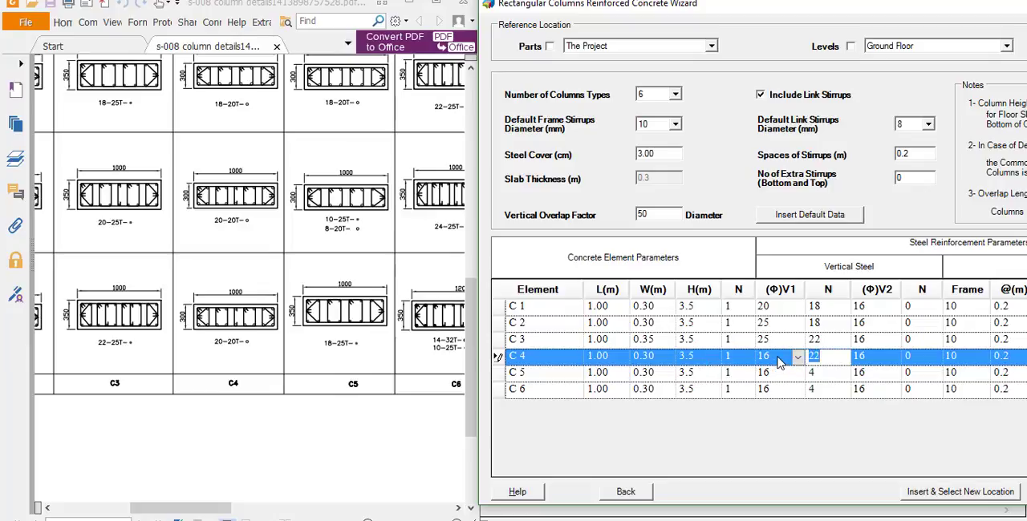
pyautogui.click(777, 362)
pyautogui.press('Down')
pyautogui.press('Return')
pyautogui.write('20')
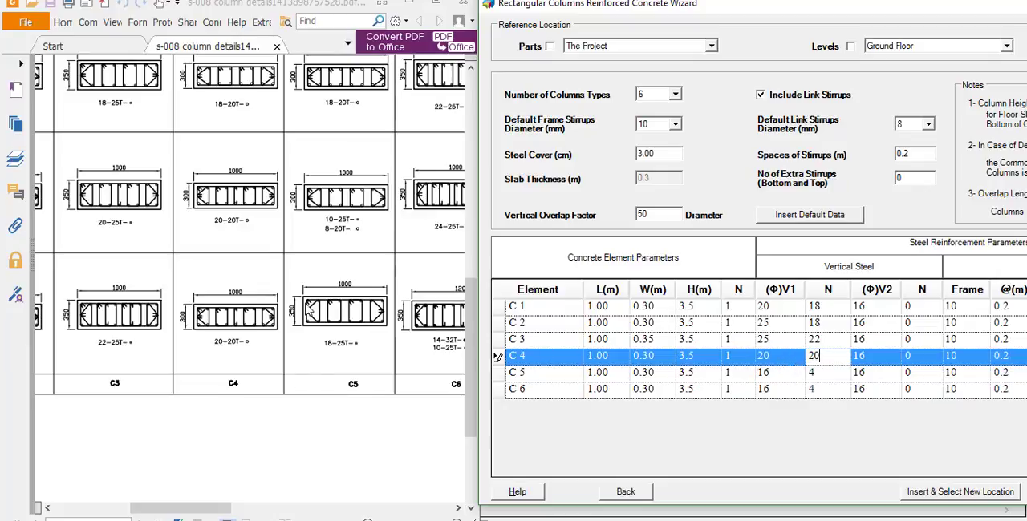
# - Set column C 5's width to 0.35 m and its first vertical steel group (V1) to 18 bars of 25 mm diameter
pyautogui.click(645, 375)
pyautogui.write('0.35')
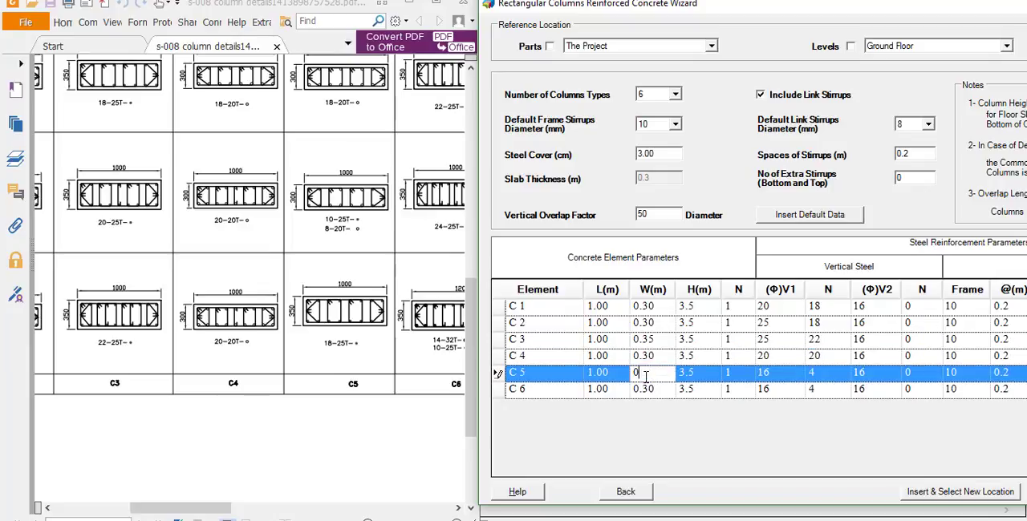
pyautogui.press('Tab')
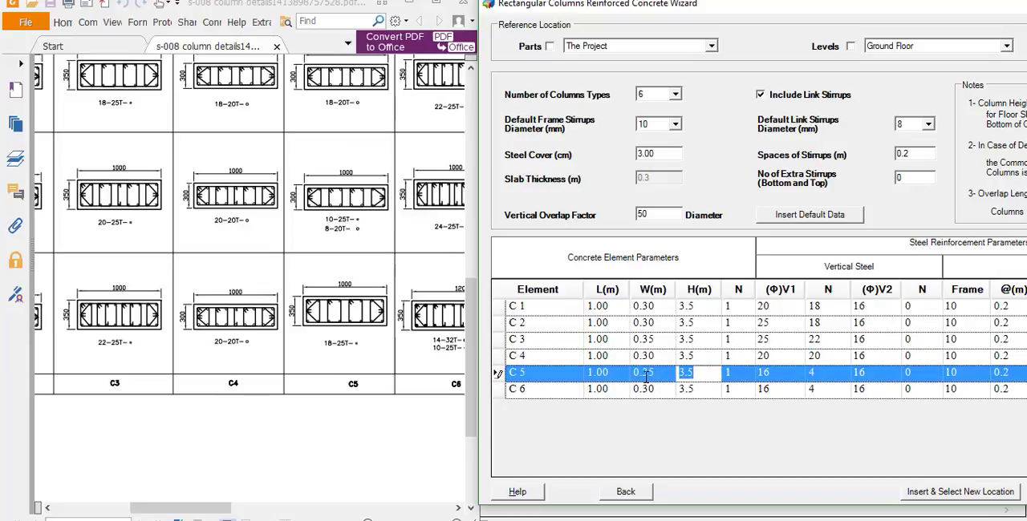
pyautogui.press('Tab')
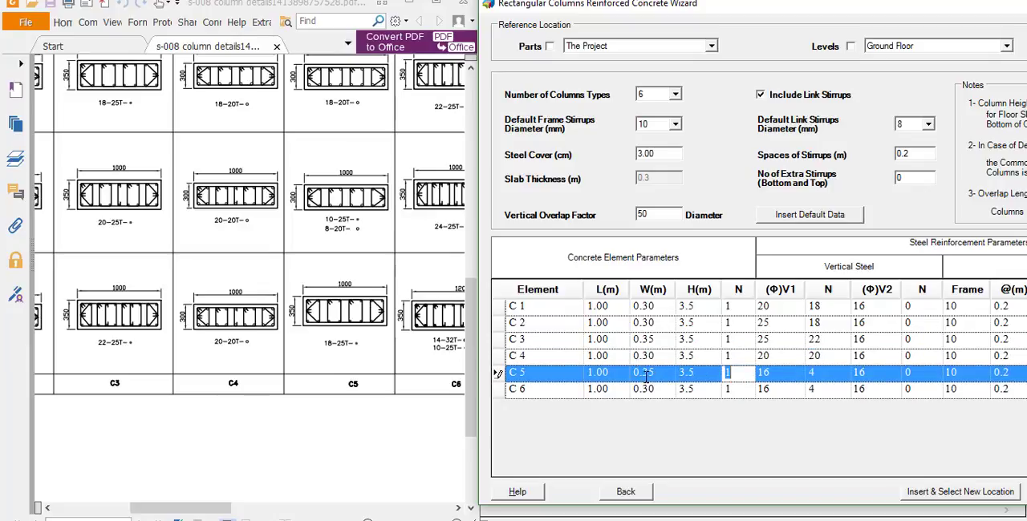
pyautogui.press('Tab')
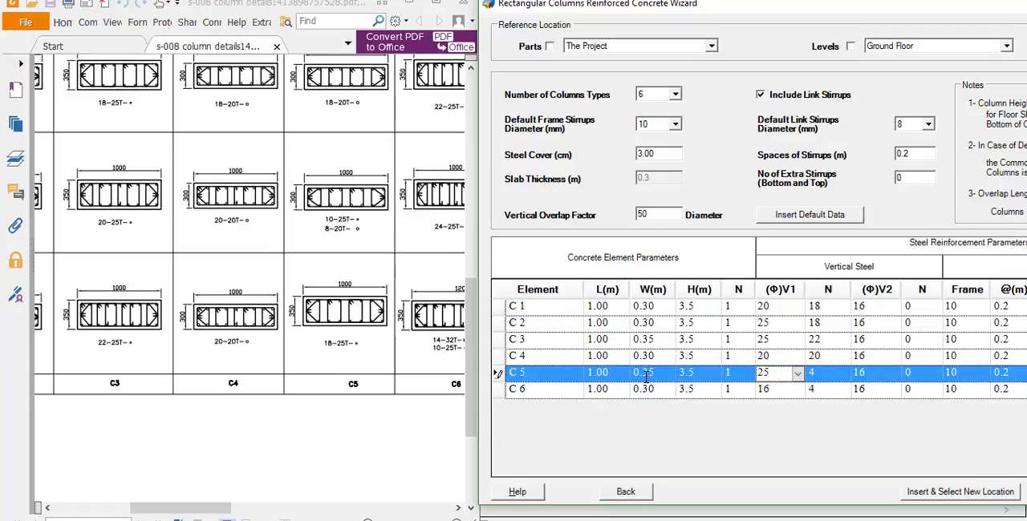
pyautogui.press('Tab')
pyautogui.write('18')
pyautogui.press('Tab')
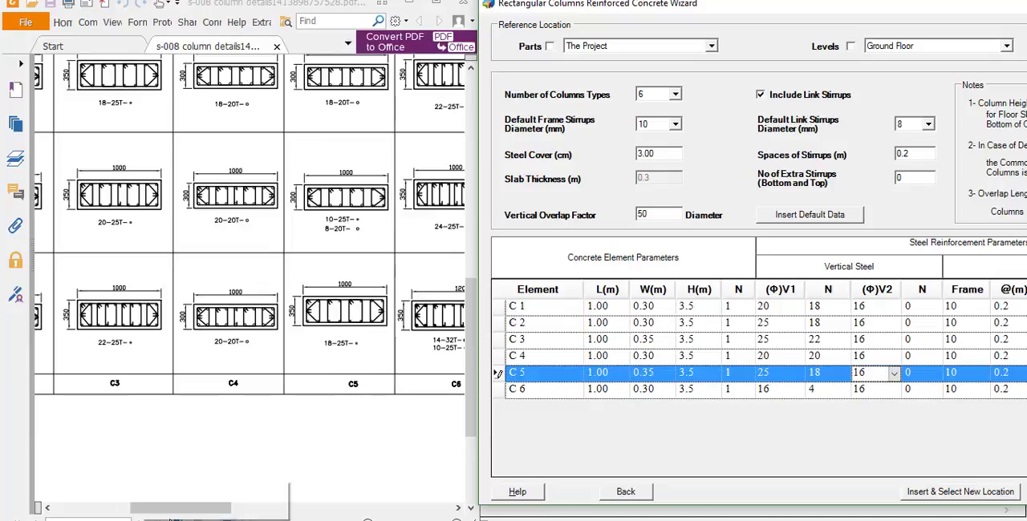
# - Set column C 6's length to 1.20 m and width to 0.35 m, following its ground level section in the drawing
pyautogui.moveTo(179, 509); pyautogui.dragTo(197, 509)
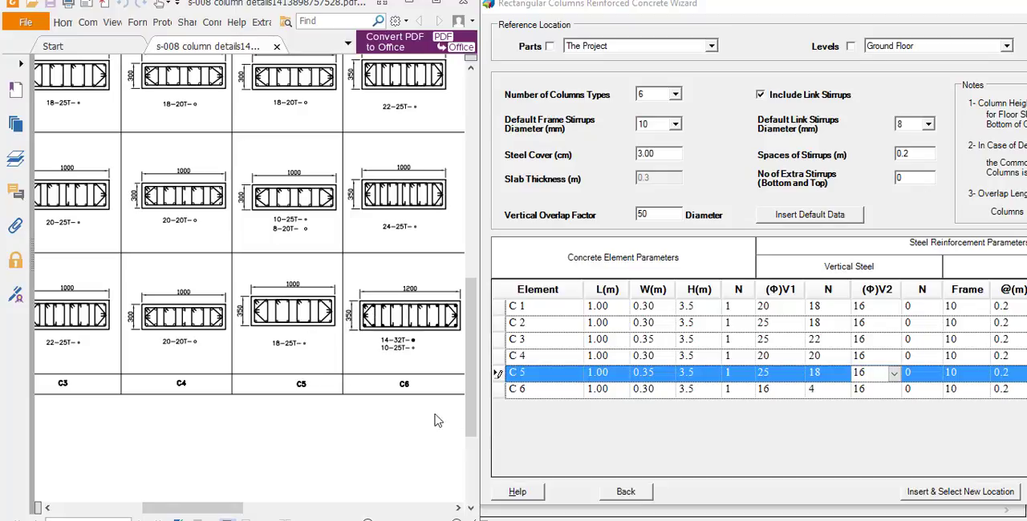
pyautogui.click(607, 389)
pyautogui.write('1')
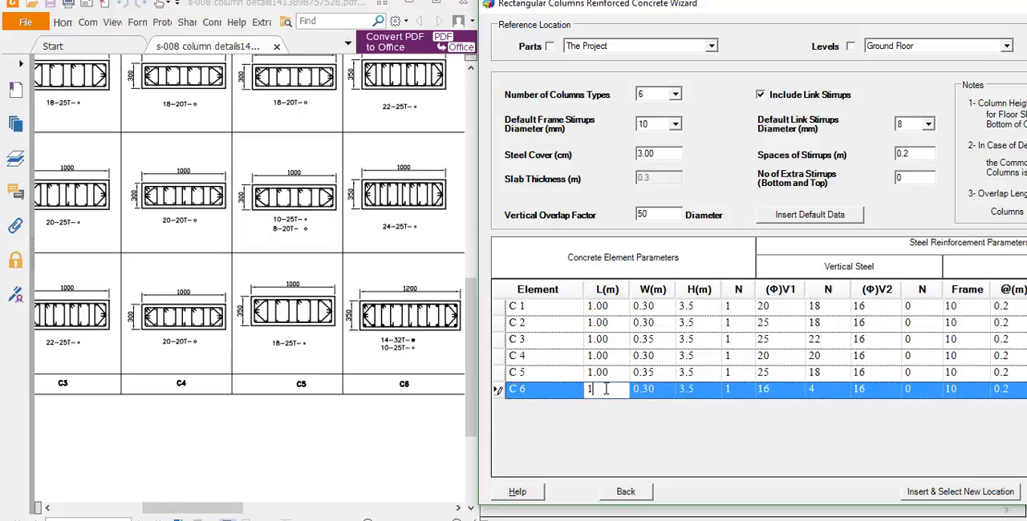
pyautogui.write('.2')
pyautogui.press('Tab')
pyautogui.write('0.35')
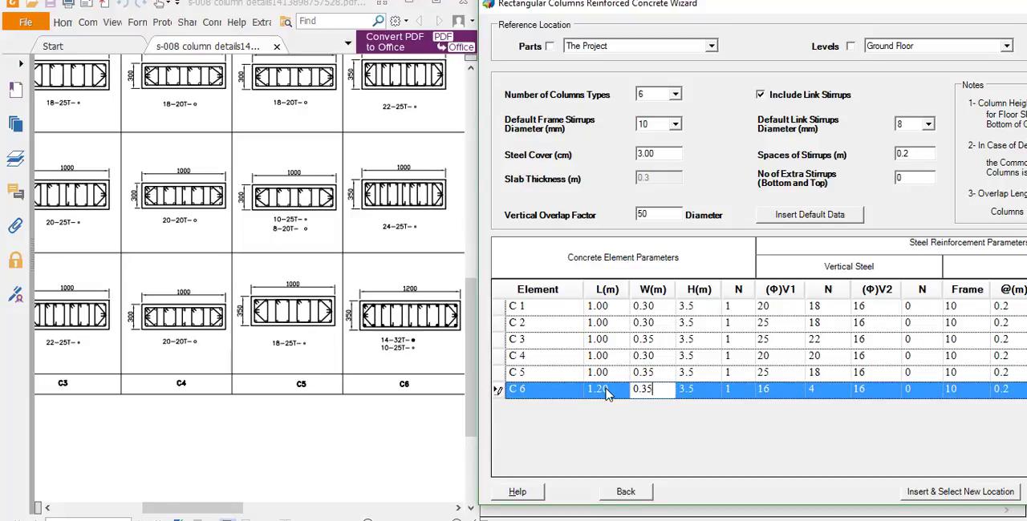
# - Set column C 6's vertical steel to 14 bars of 32 mm (V1) and 10 bars of 25 mm (V2)
pyautogui.press('Tab')
pyautogui.press('Tab')
pyautogui.press('Tab')
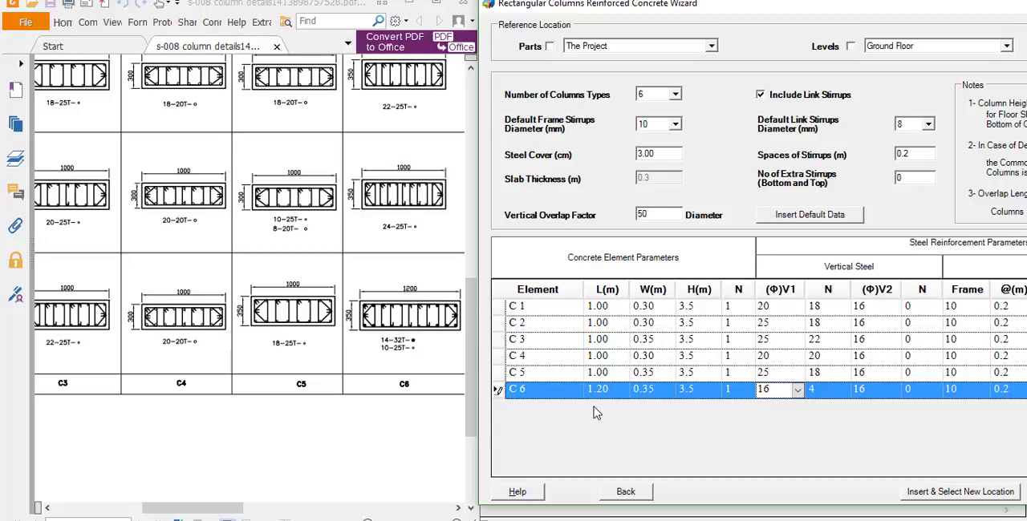
pyautogui.click(794, 395)
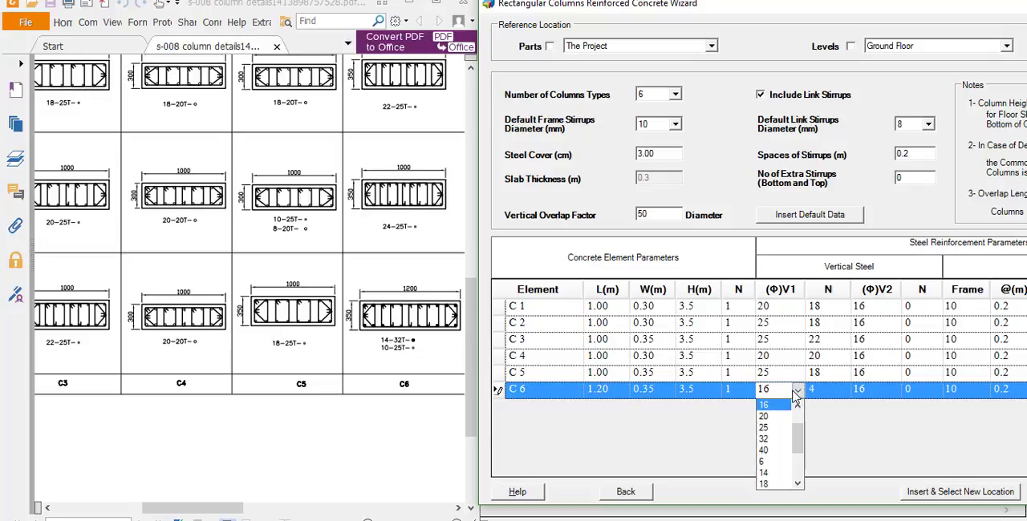
pyautogui.write('32')
pyautogui.press('Tab')
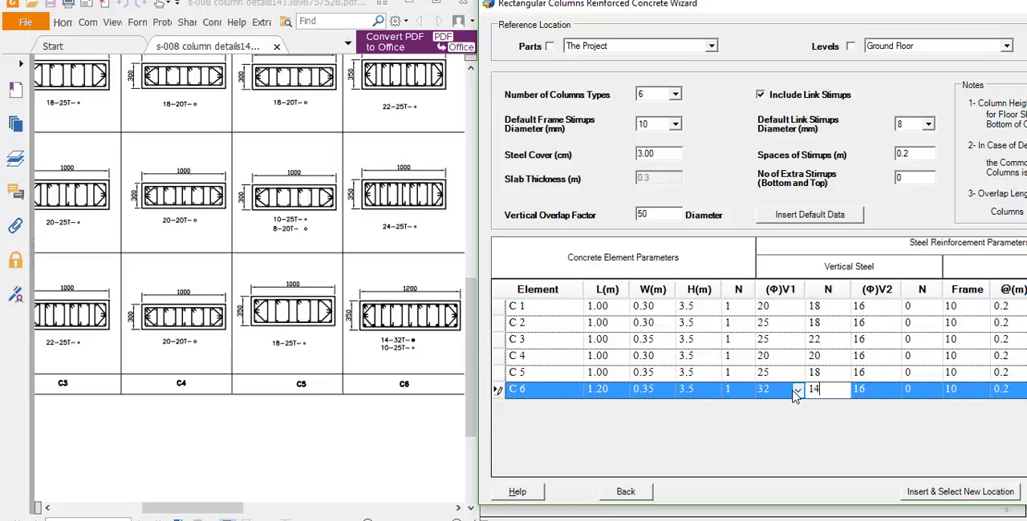
pyautogui.press('Tab')
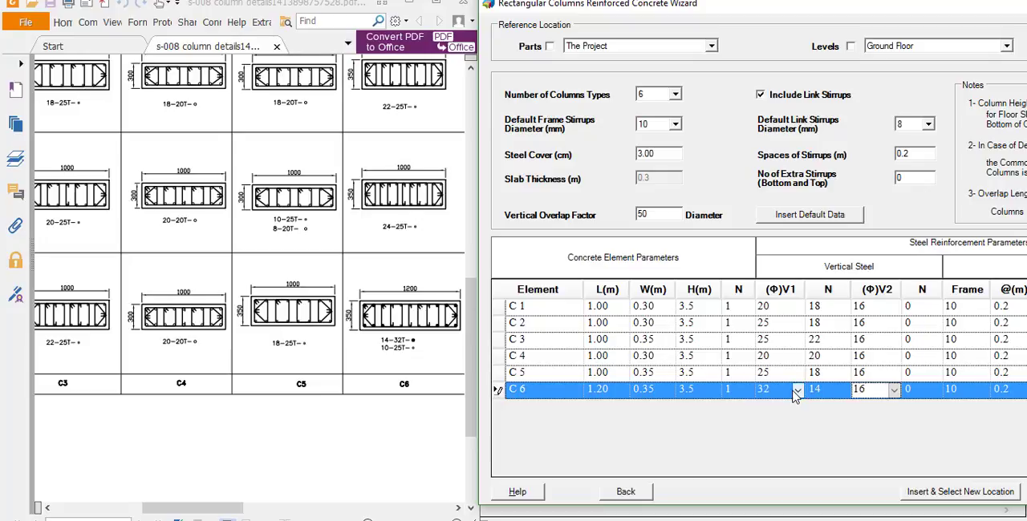
pyautogui.write('25')
pyautogui.press('Tab')
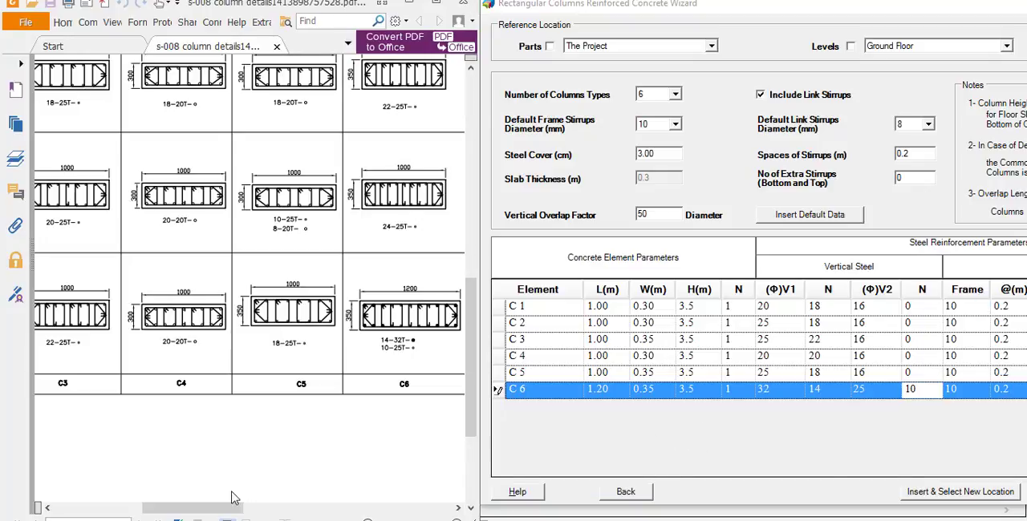
# - Find the column links note in the drawing and set column C 1's link stirrup diameter to 10 mm accordingly
pyautogui.moveTo(232, 507)
pyautogui.mouseDown()
pyautogui.moveTo(352, 502)
pyautogui.moveTo(319, 510)
pyautogui.mouseUp()
pyautogui.scroll(-3, 348, 420)
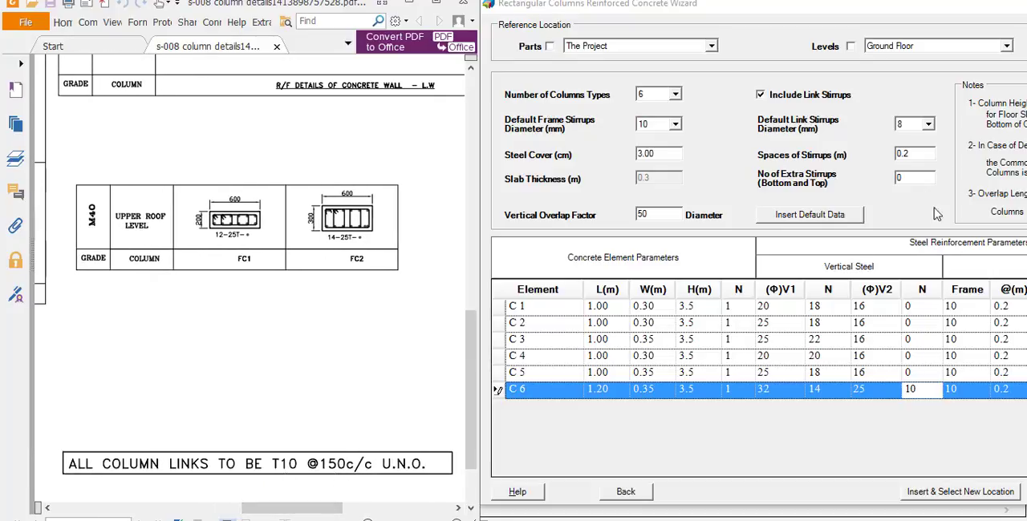
pyautogui.moveTo(914, 14); pyautogui.dragTo(731, 20)
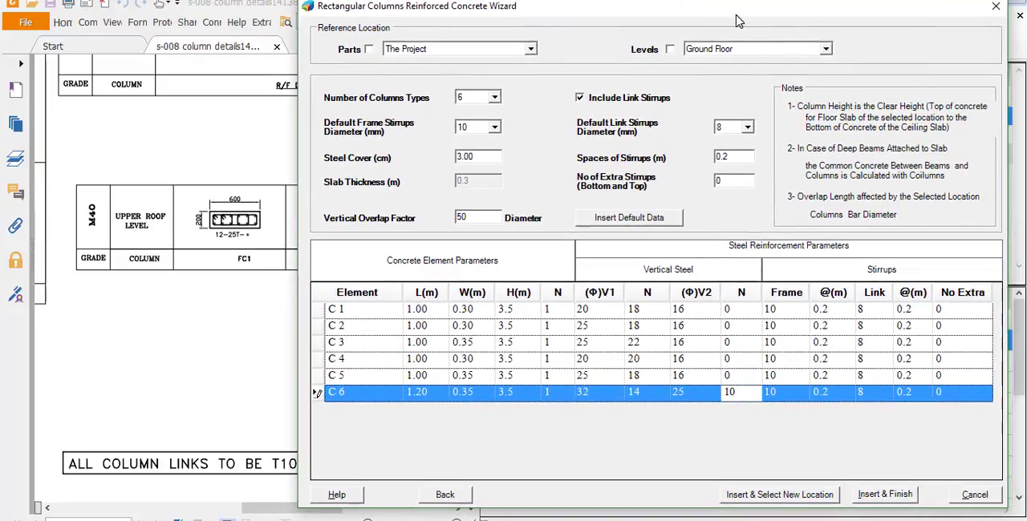
pyautogui.click(885, 310)
pyautogui.click(882, 344)
# - Set the link stirrup spacing to 0.15 m for all six column types, C 1 to C 6
pyautogui.click(911, 313)
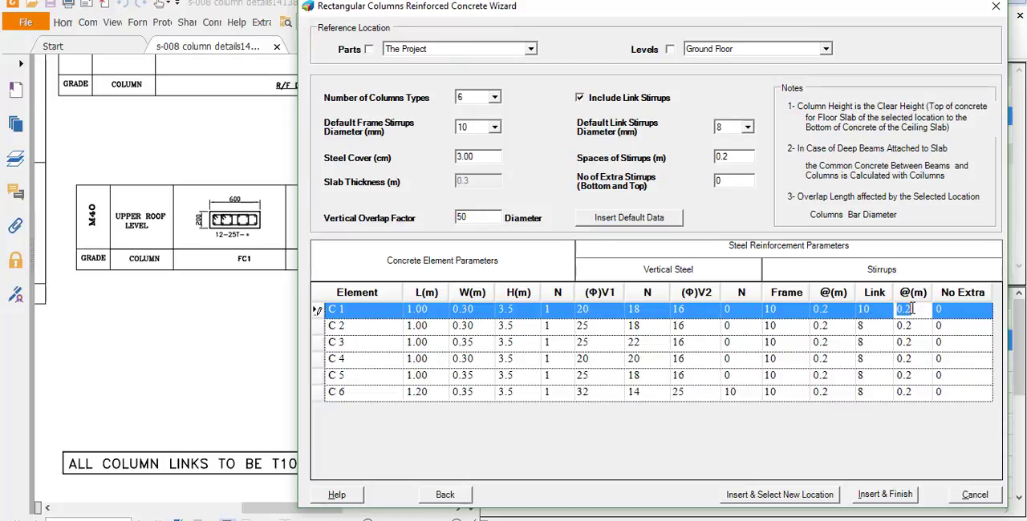
pyautogui.write('0')
pyautogui.press('Down')
pyautogui.press('Down')
pyautogui.press('Down')
pyautogui.press('Down')
pyautogui.press('Down')
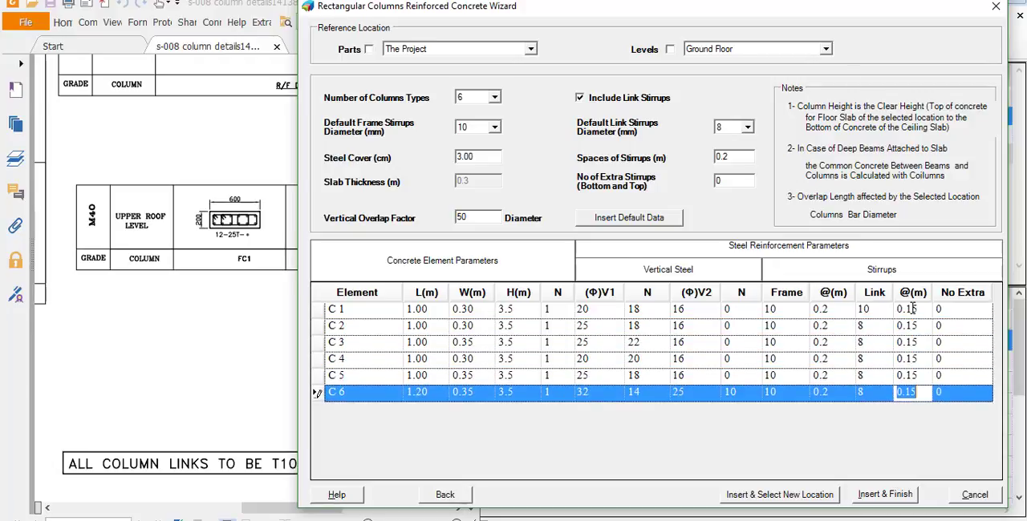
# - Set the link stirrup diameter of columns C 2 to C 6 to 10 mm, matching C 1
pyautogui.click(883, 311)
pyautogui.click(875, 310)
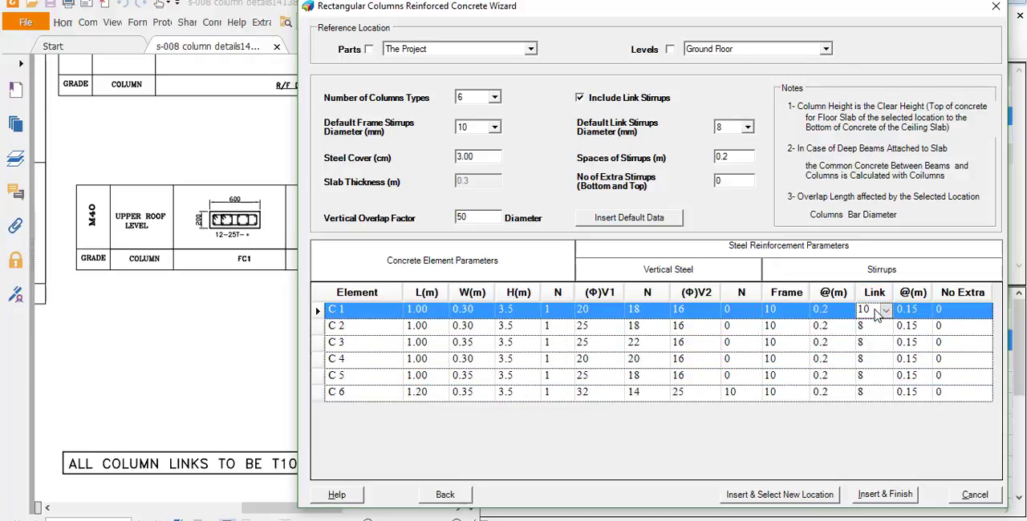
pyautogui.press('Down')
pyautogui.press('Down')
pyautogui.press('Down')
pyautogui.press('Down')
pyautogui.press('Down')
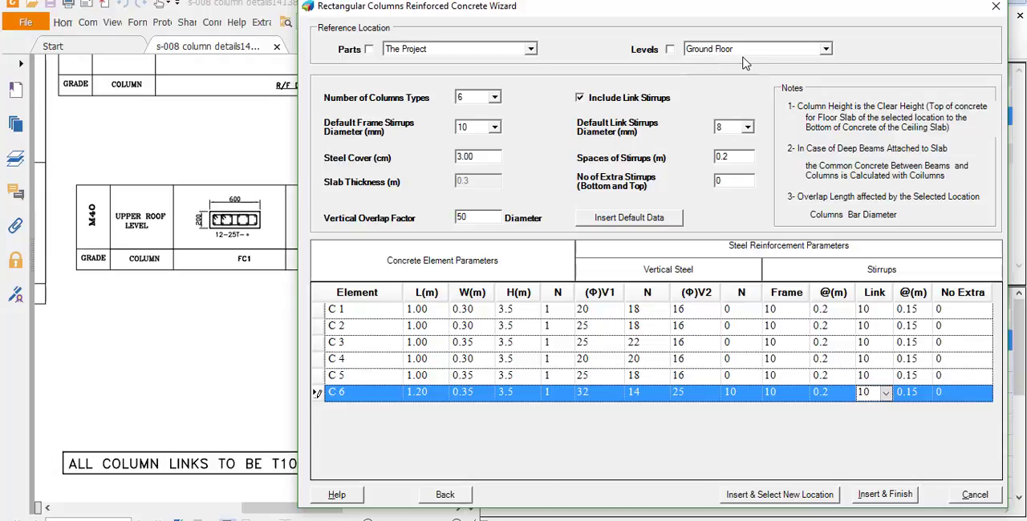
# - Insert the ground floor column calculations, accept replacing the previous ones, and continue to a new location
pyautogui.click(784, 497)
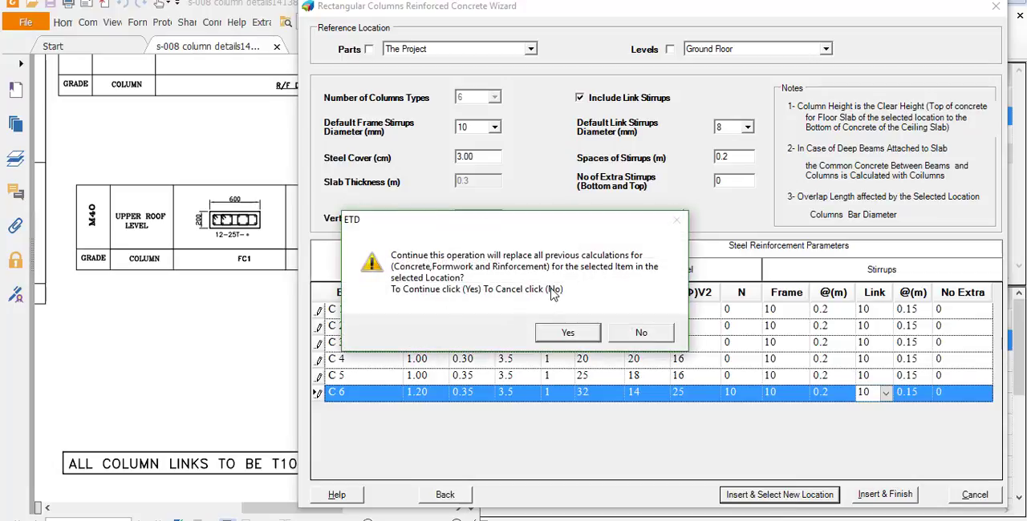
pyautogui.click(567, 335)
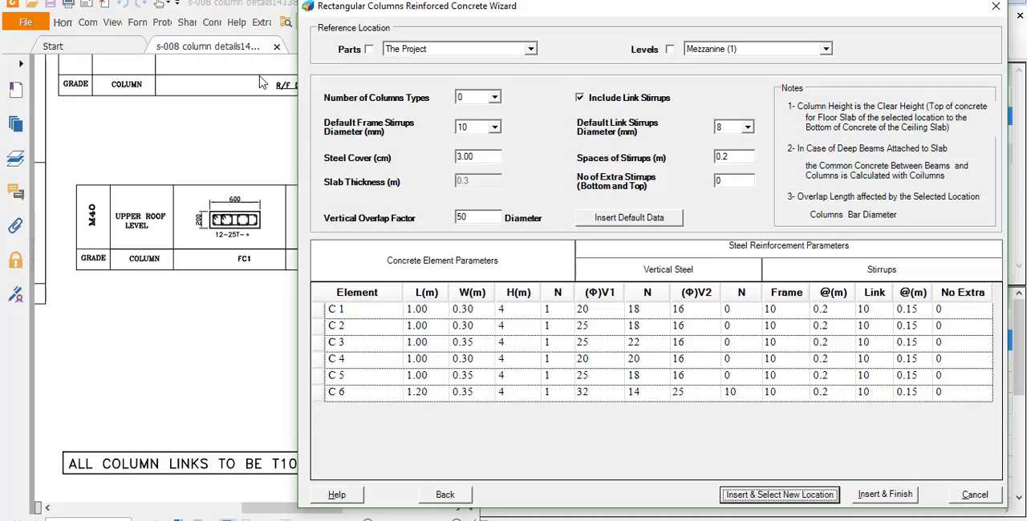
pyautogui.hotkey('alt', 'Tab')
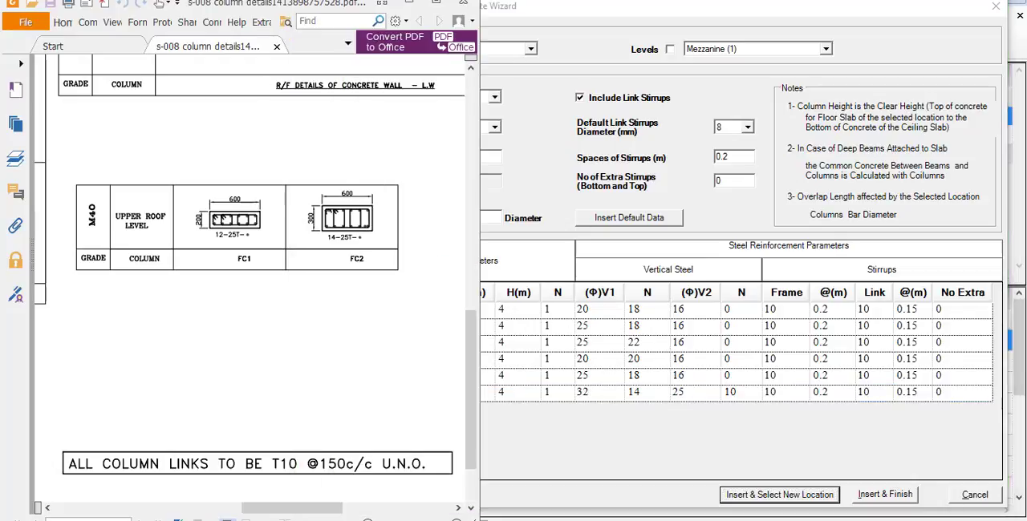
pyautogui.hotkey('alt', 'Tab')
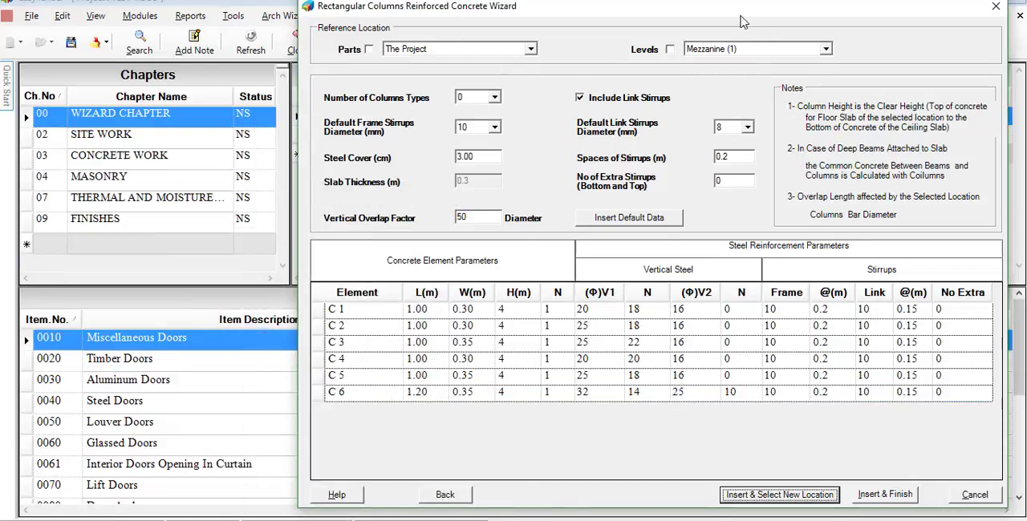
# - Insert the same six column types for Mezzanine (1), accept replacing the previous calculations, and finish the wizard
pyautogui.moveTo(750, 19); pyautogui.dragTo(671, 20)
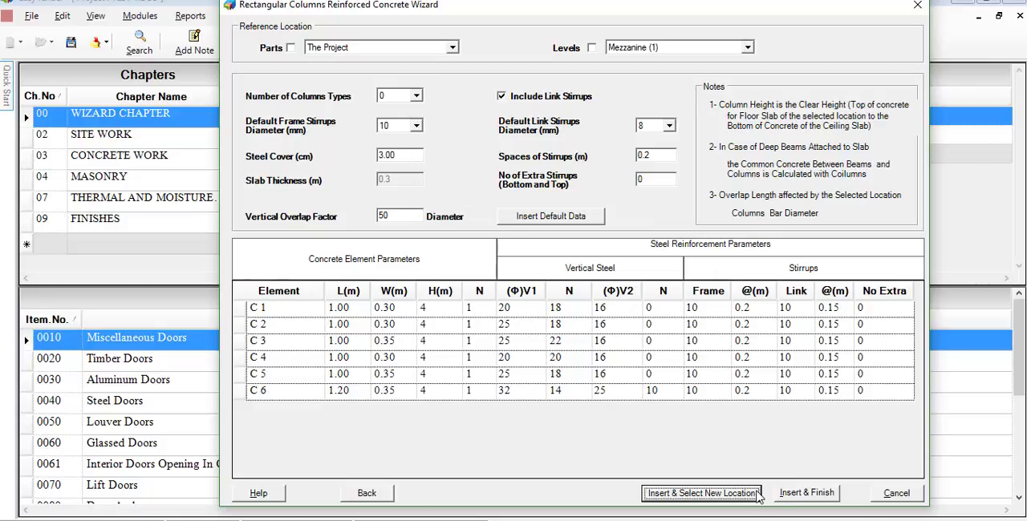
pyautogui.click(794, 494)
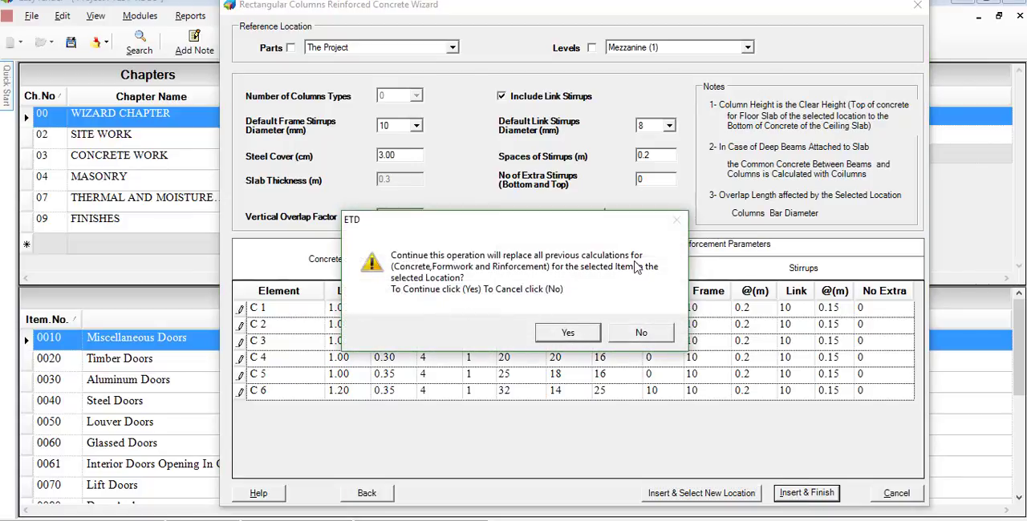
pyautogui.click(567, 333)
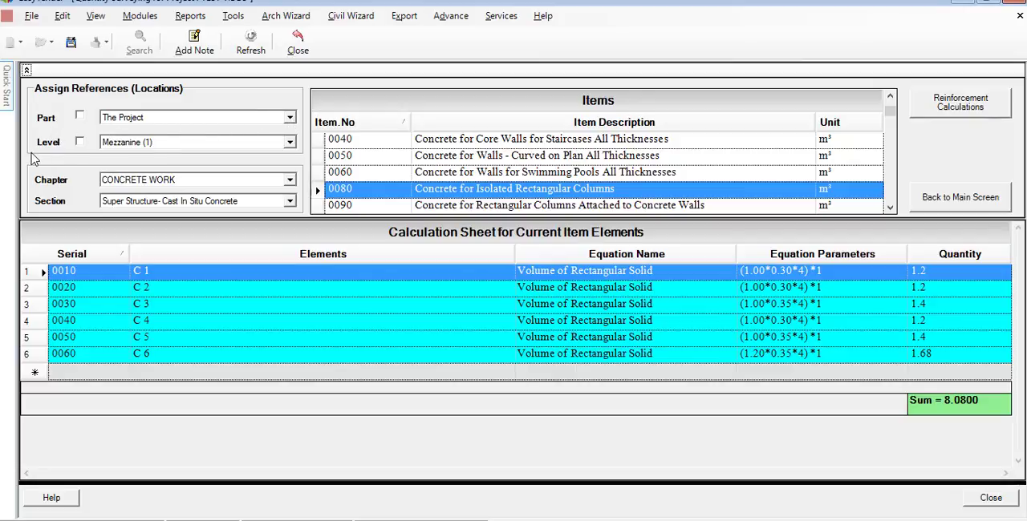
# - Show the Ground Floor calculation sheet for isolated rectangular columns and recalculate column C 1's volume equation
pyautogui.click(289, 143)
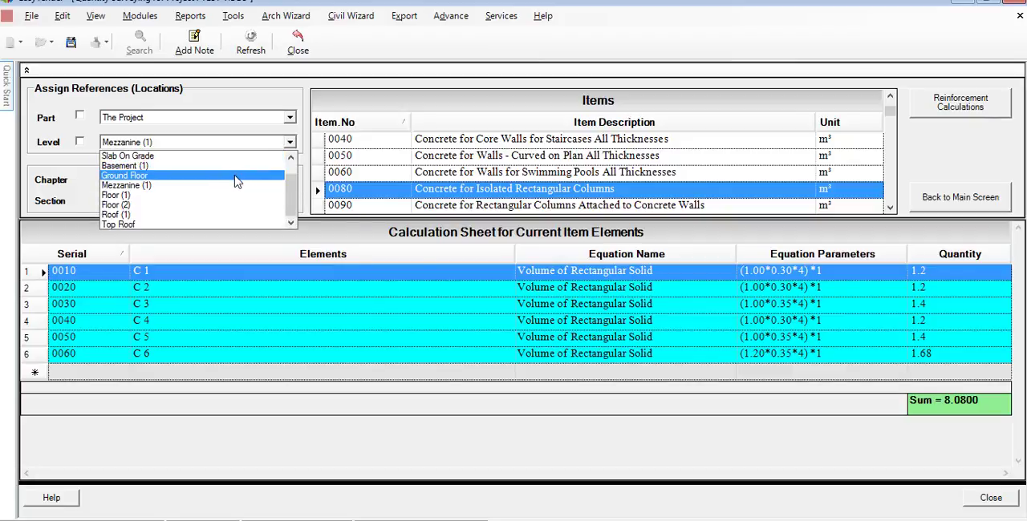
pyautogui.click(243, 167)
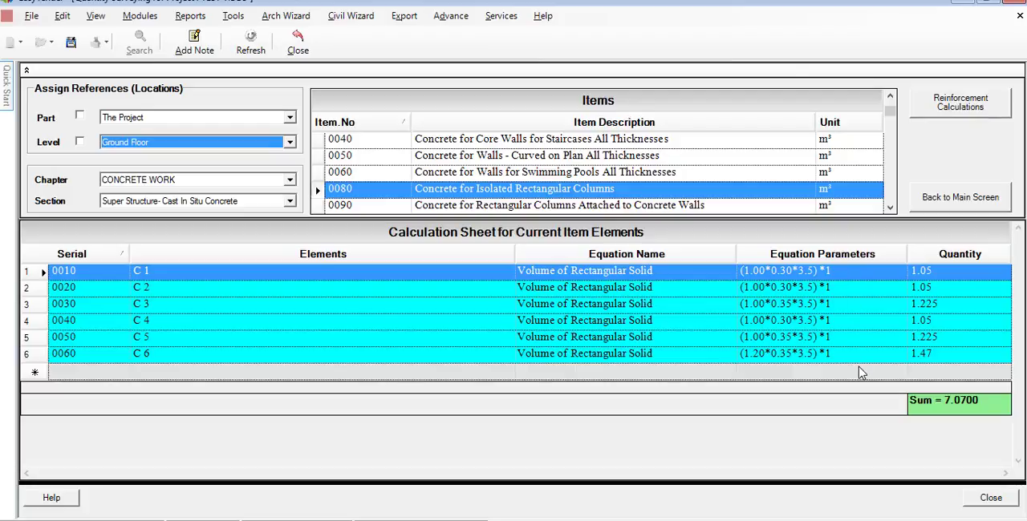
pyautogui.doubleClick(843, 277)
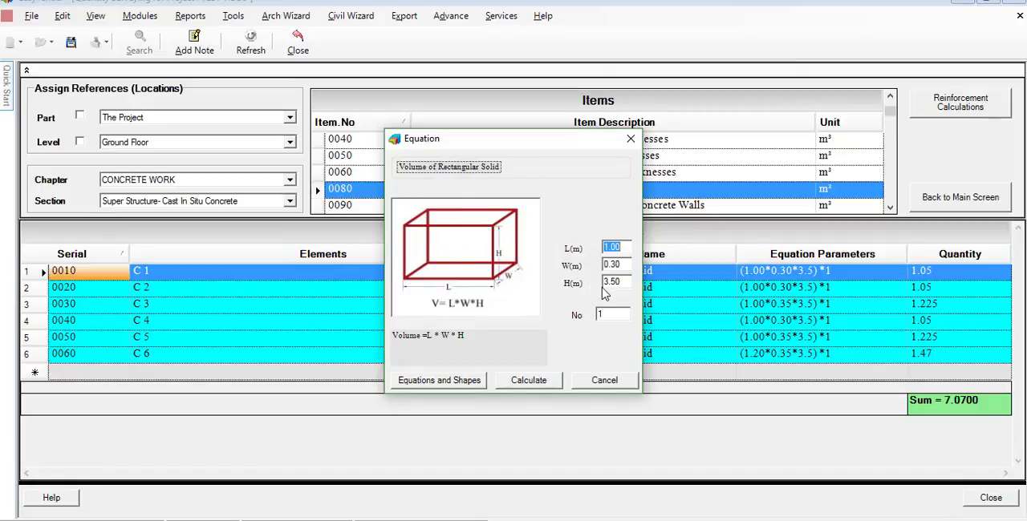
pyautogui.click(546, 386)
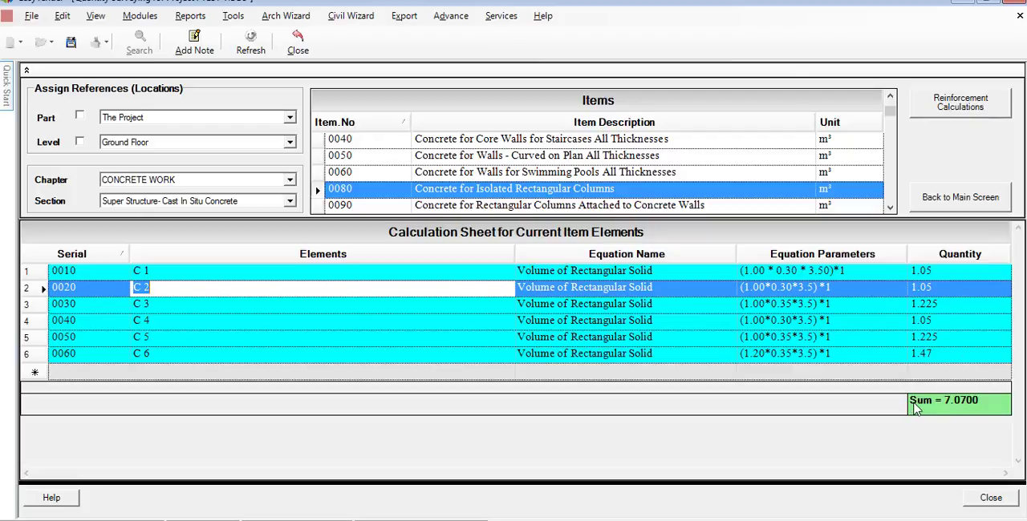
# - Examine the available volume equations and shapes from column C 2's equation, then close them without choosing one
pyautogui.doubleClick(818, 295)
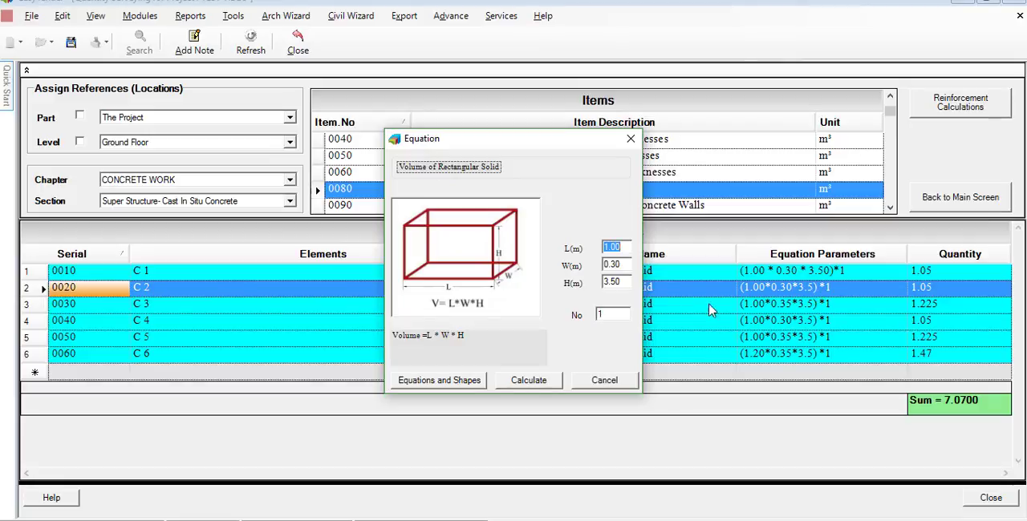
pyautogui.click(442, 381)
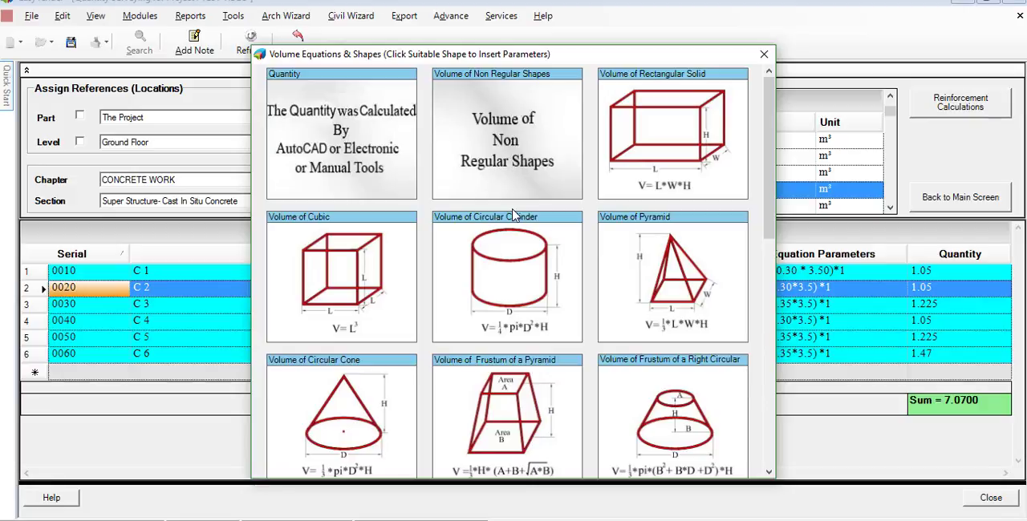
pyautogui.scroll(-3, 514, 215)
pyautogui.scroll(-1, 543, 205)
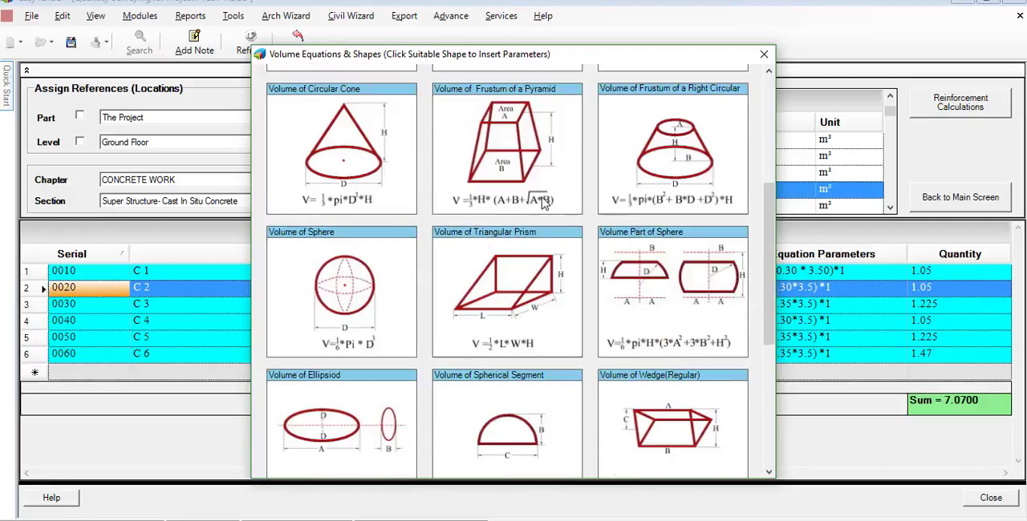
pyautogui.scroll(-4, 561, 309)
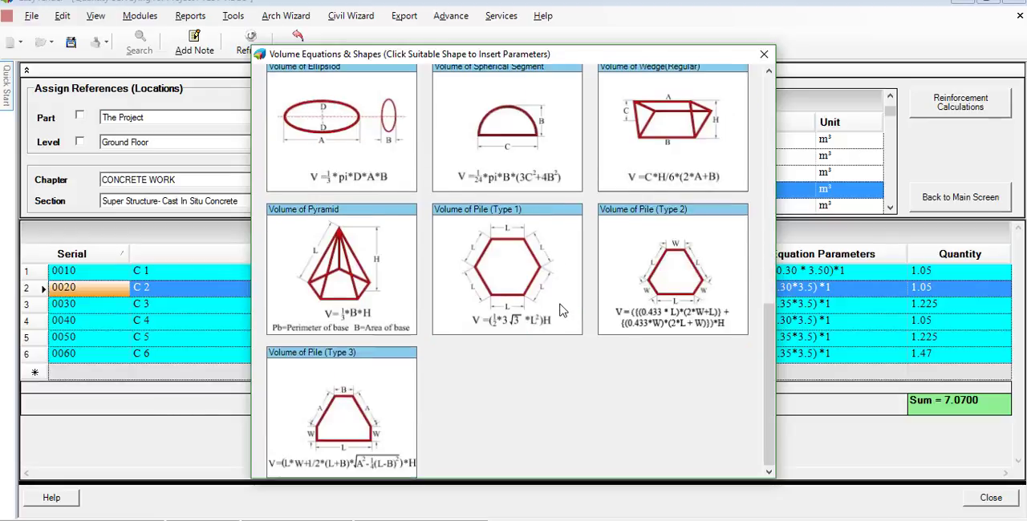
pyautogui.click(763, 55)
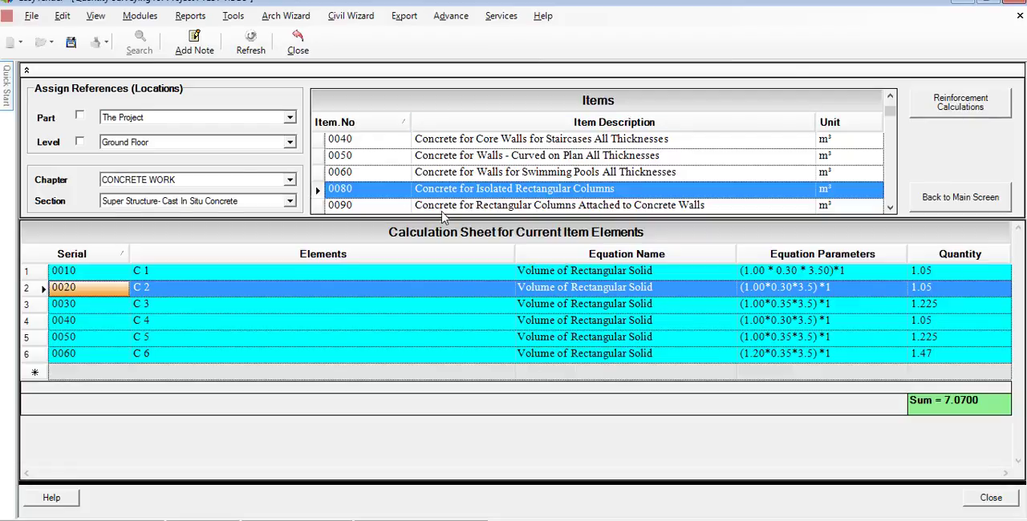
# - Switch the calculation sheet to the Mezzanine (1) level and open its reinforcement calculations
pyautogui.click(288, 142)
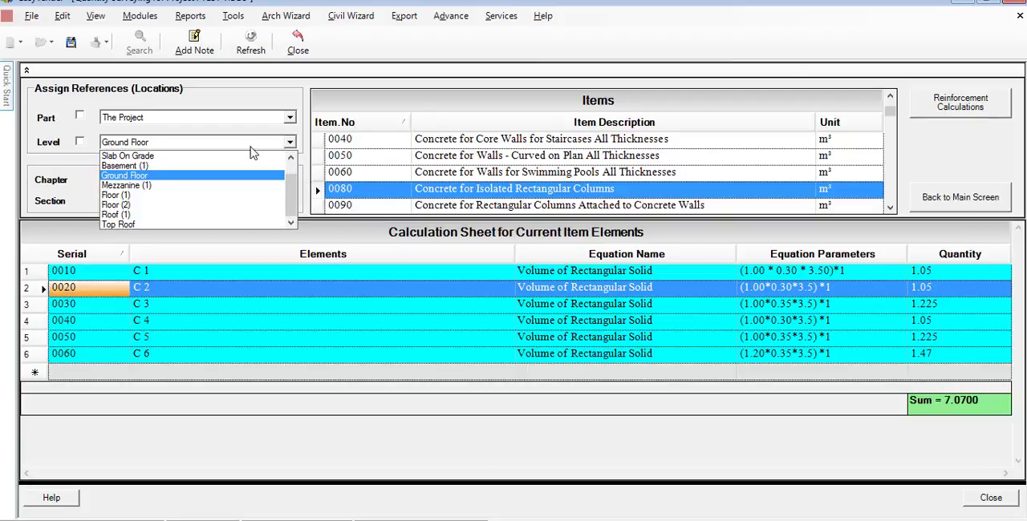
pyautogui.click(217, 187)
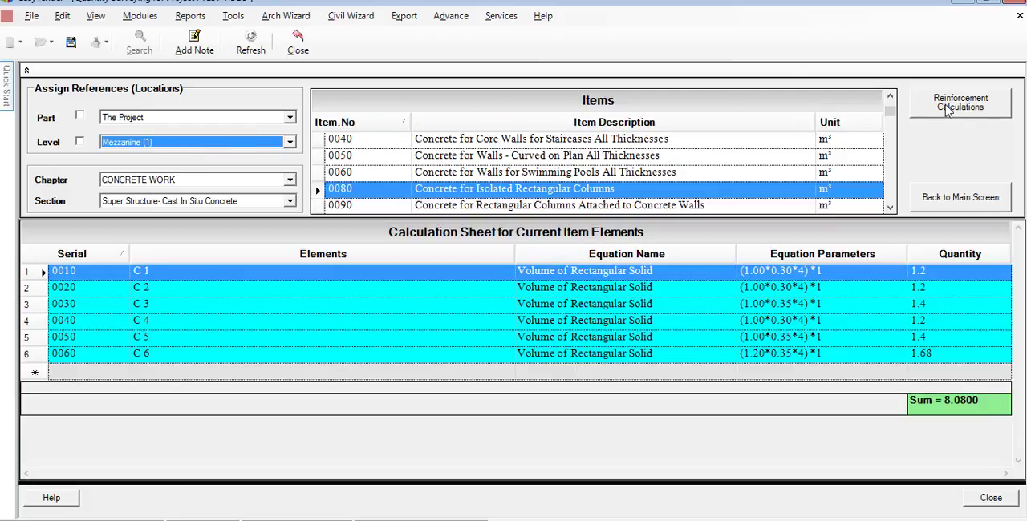
pyautogui.click(948, 111)
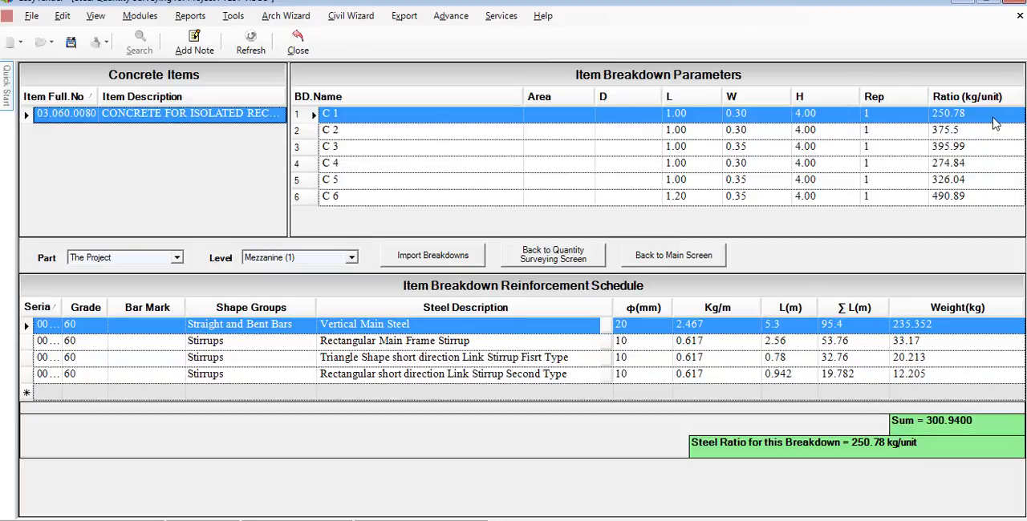
# - Examine the reinforcement schedules and steel ratios of columns C 2, C 6 and C 1 on Mezzanine (1)
pyautogui.click(989, 137)
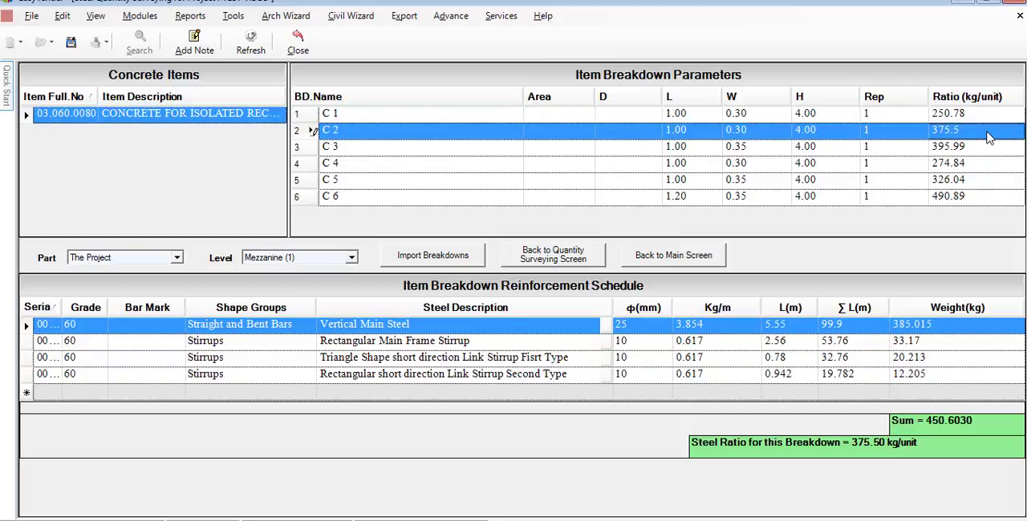
pyautogui.click(994, 203)
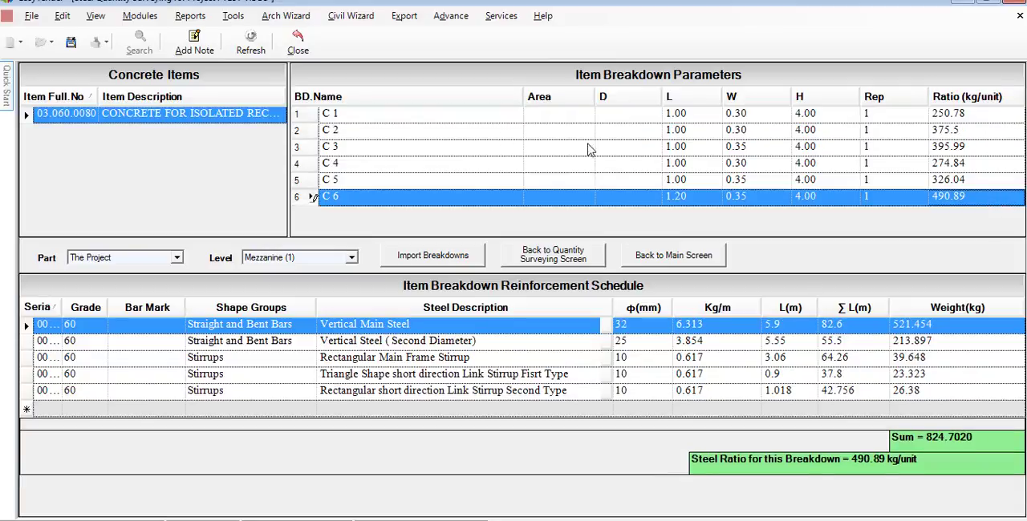
pyautogui.click(358, 117)
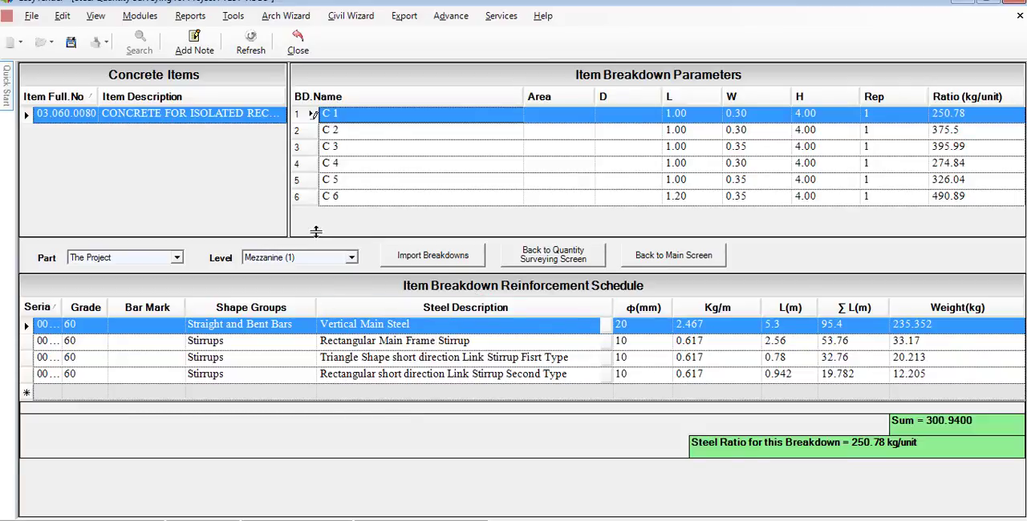
# - Check the steel shape variables of column C 1's vertical main steel and leave them without changes
pyautogui.click(257, 327)
pyautogui.doubleClick(788, 330)
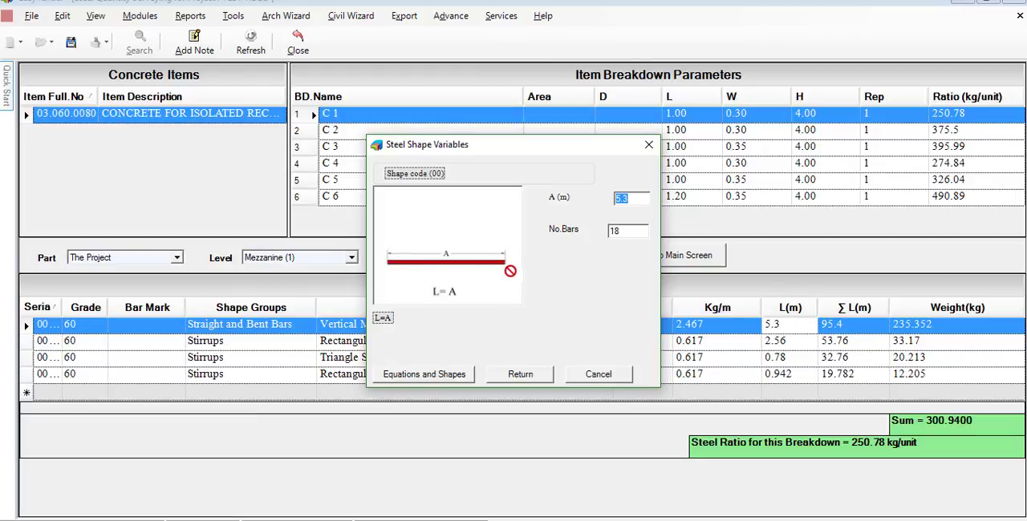
pyautogui.click(583, 374)
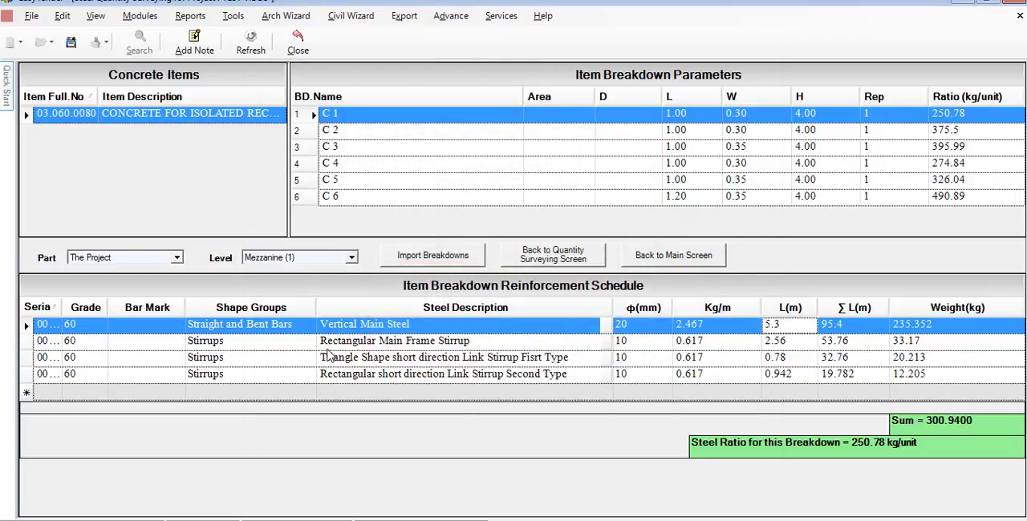
# - Examine the available steel shapes from column C 1's rectangular main frame stirrup, then close them without choosing one
pyautogui.doubleClick(766, 341)
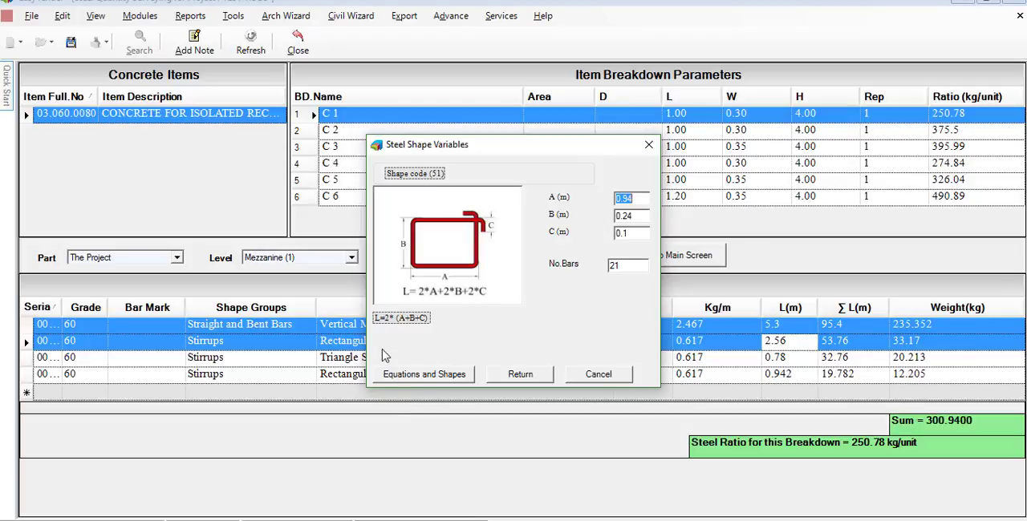
pyautogui.click(425, 374)
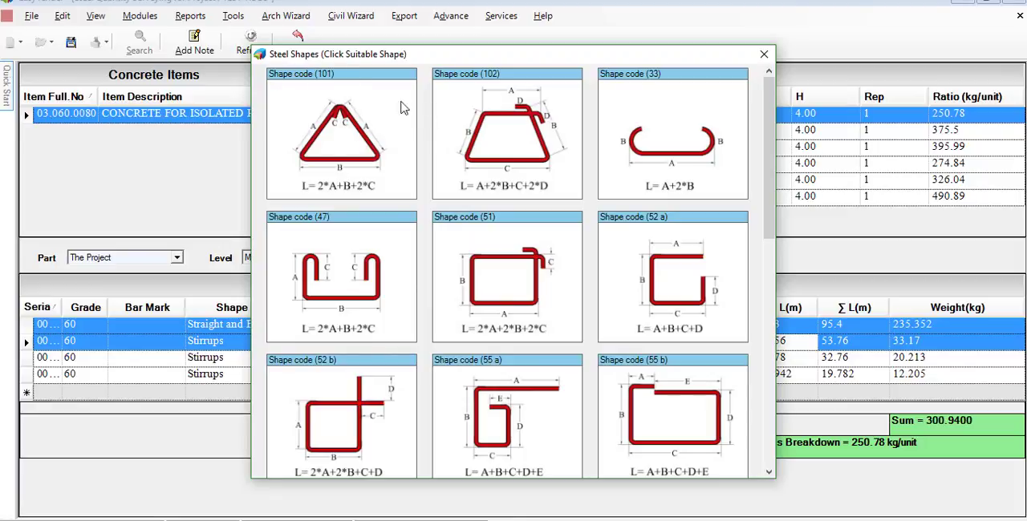
pyautogui.scroll(-3, 666, 163)
pyautogui.scroll(-5, 665, 162)
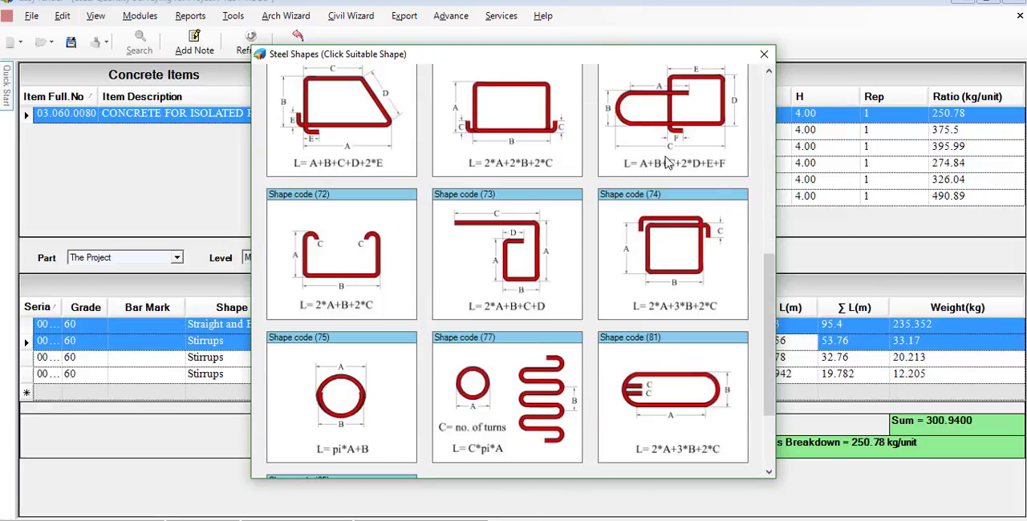
pyautogui.scroll(15, 665, 162)
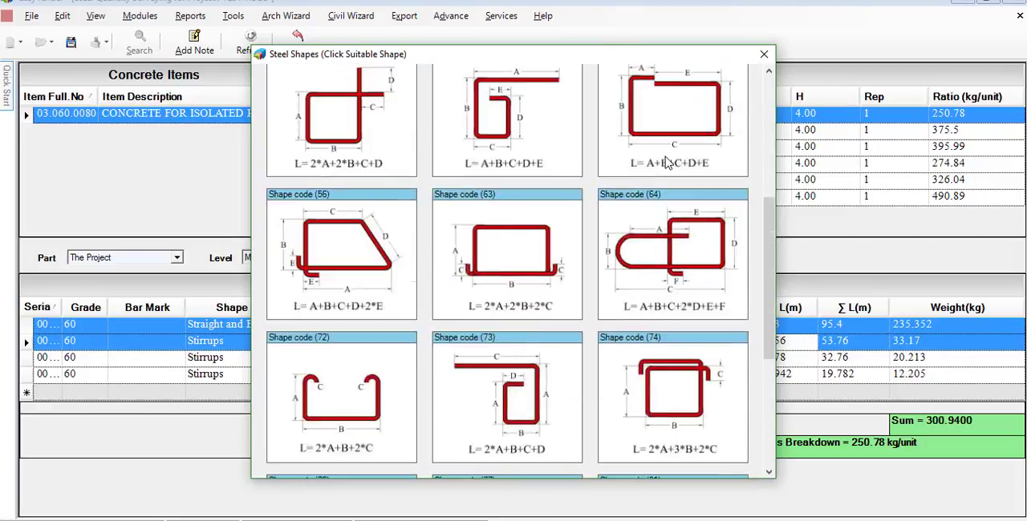
pyautogui.click(763, 56)
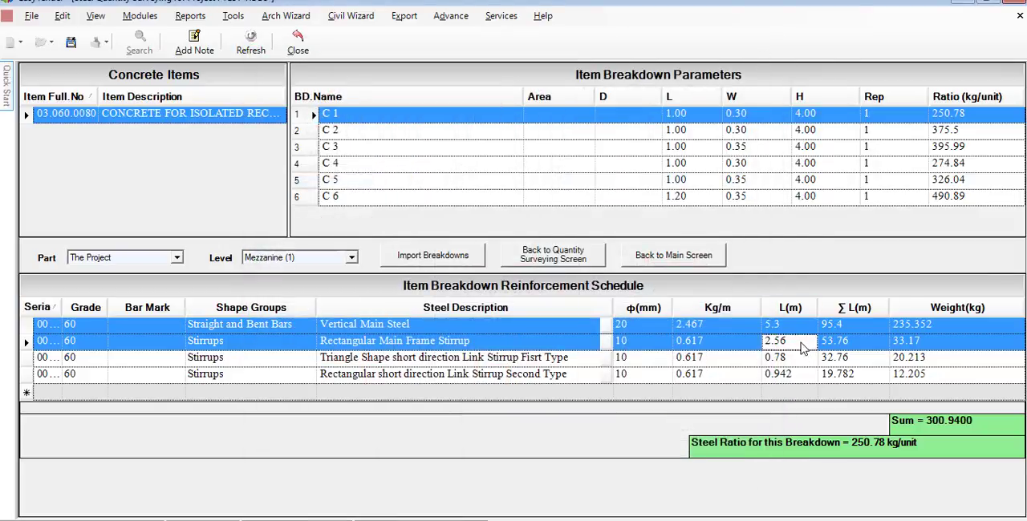
# - Check the steel shape variables of column C 1's triangular and rectangular short-direction link stirrups, leaving their values as they are
pyautogui.doubleClick(782, 358)
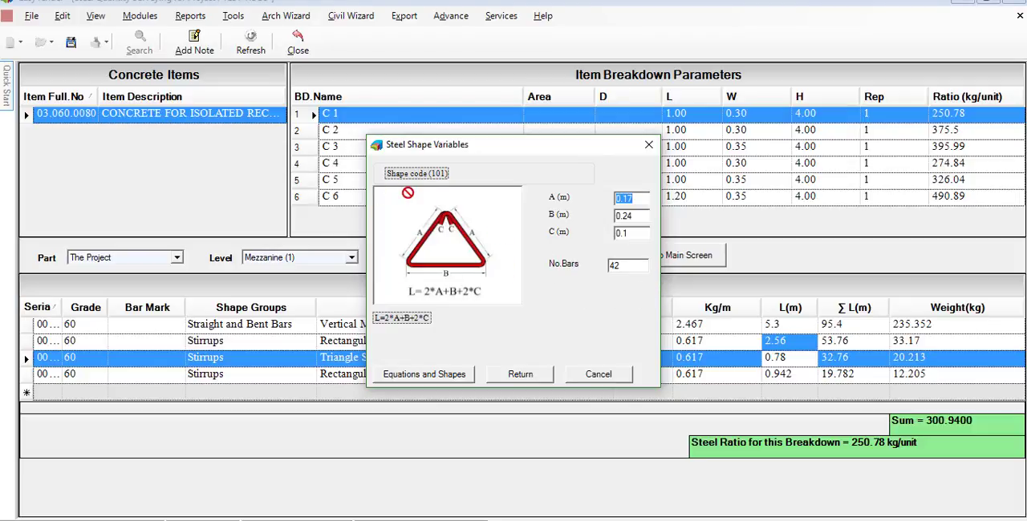
pyautogui.click(520, 374)
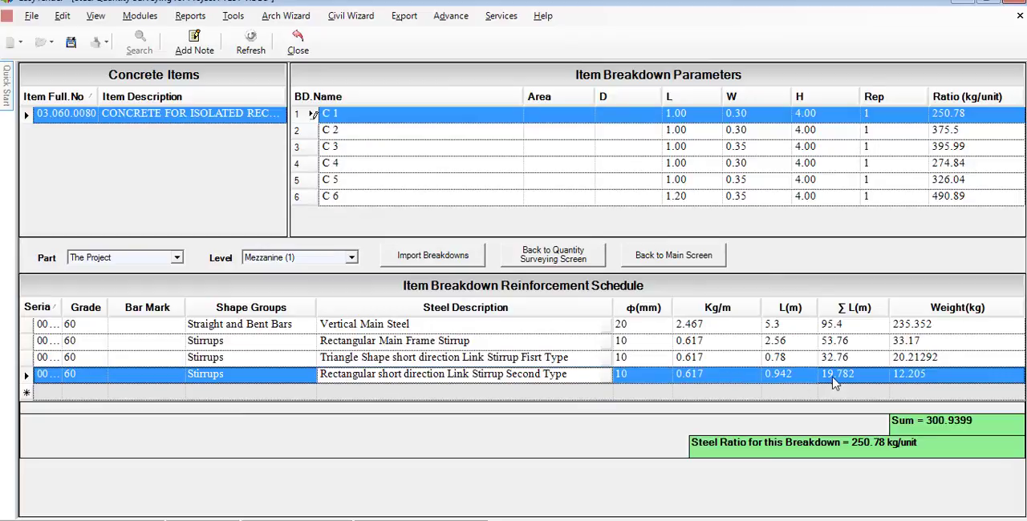
pyautogui.doubleClick(770, 375)
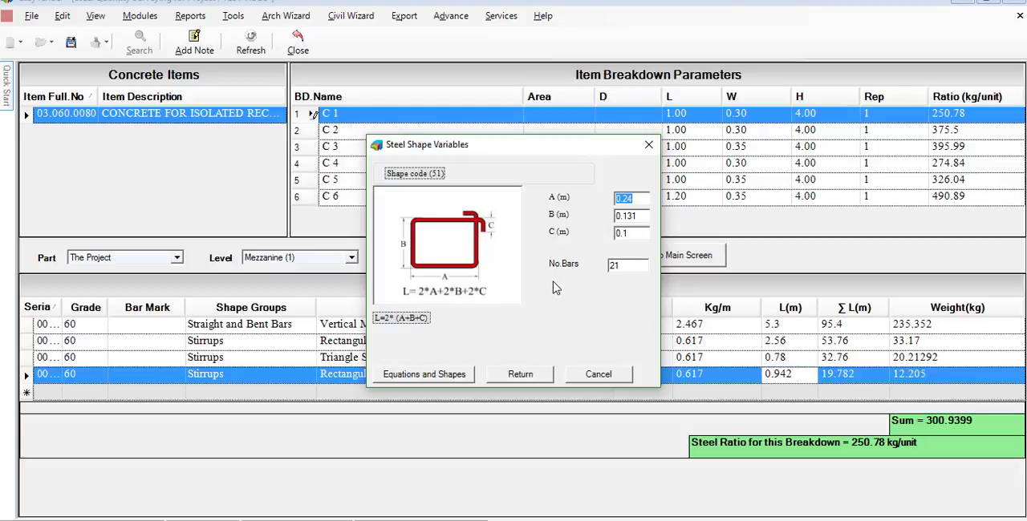
pyautogui.click(598, 375)
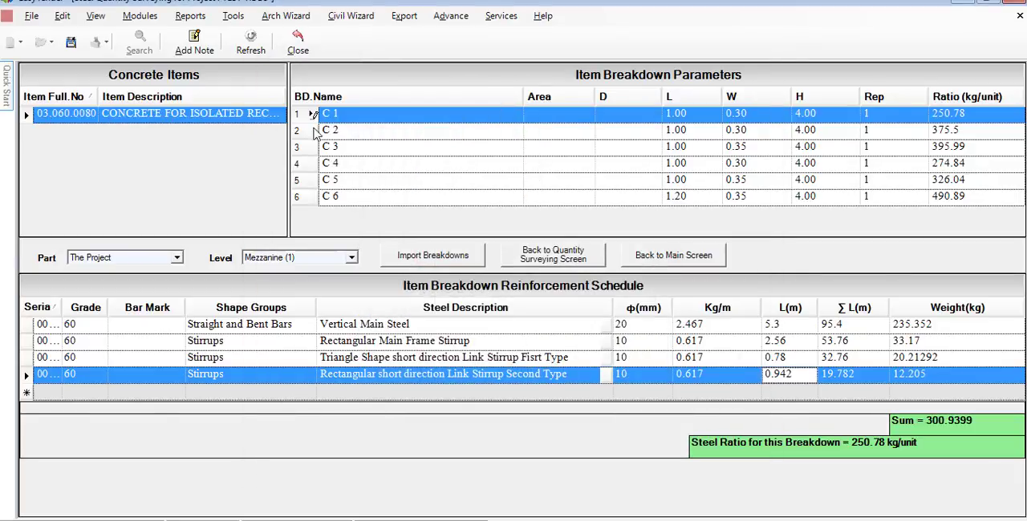
# - Examine the reinforcement schedules of columns C 2, C 3 and C 4 on Mezzanine (1), and look through the available levels
pyautogui.click(309, 131)
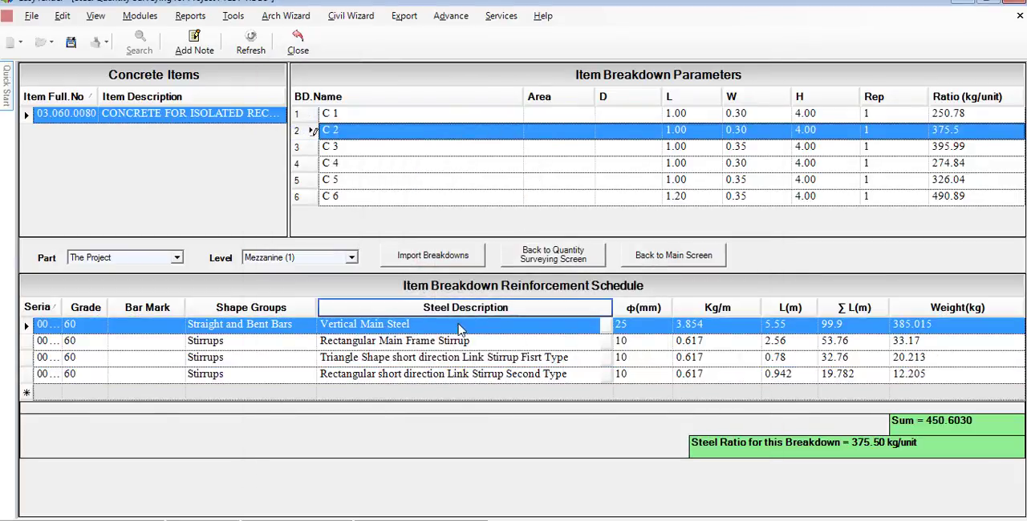
pyautogui.click(312, 150)
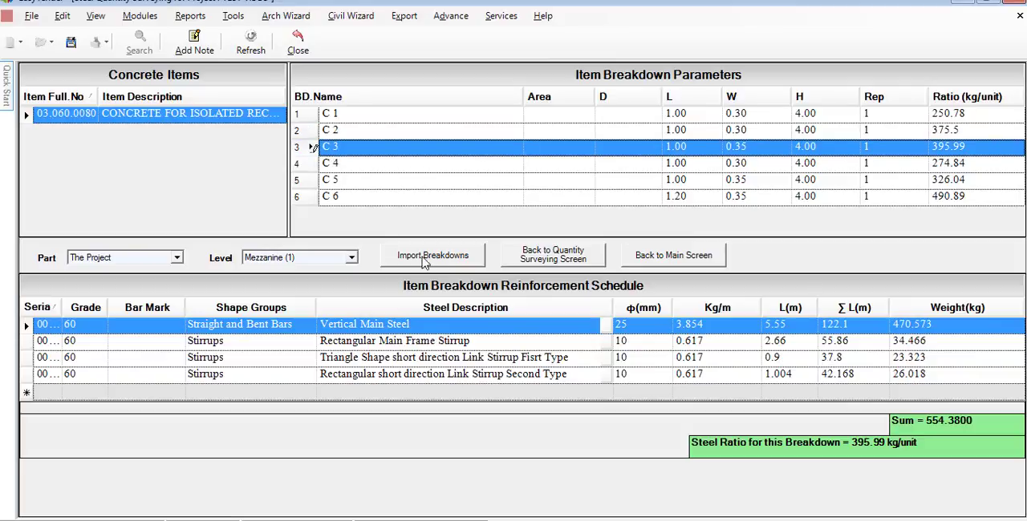
pyautogui.click(312, 166)
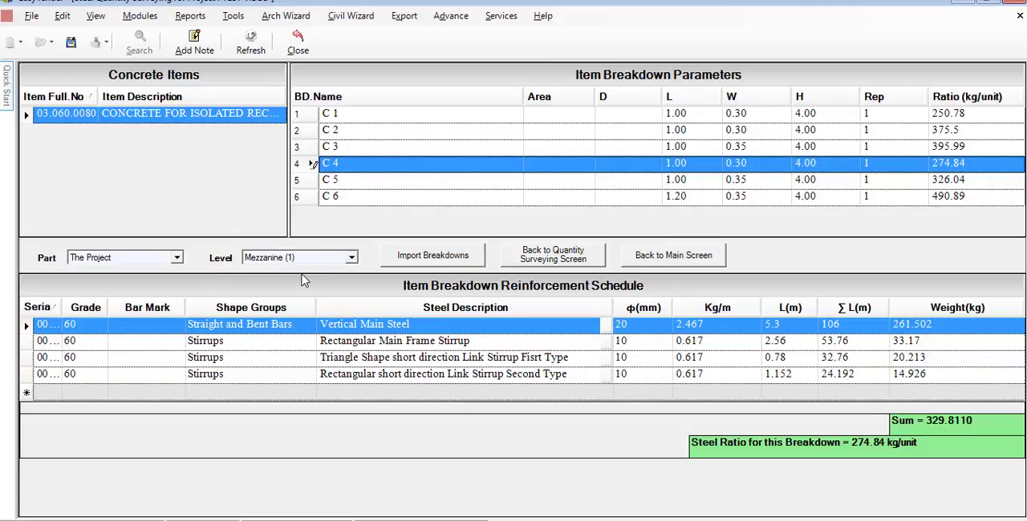
pyautogui.click(351, 261)
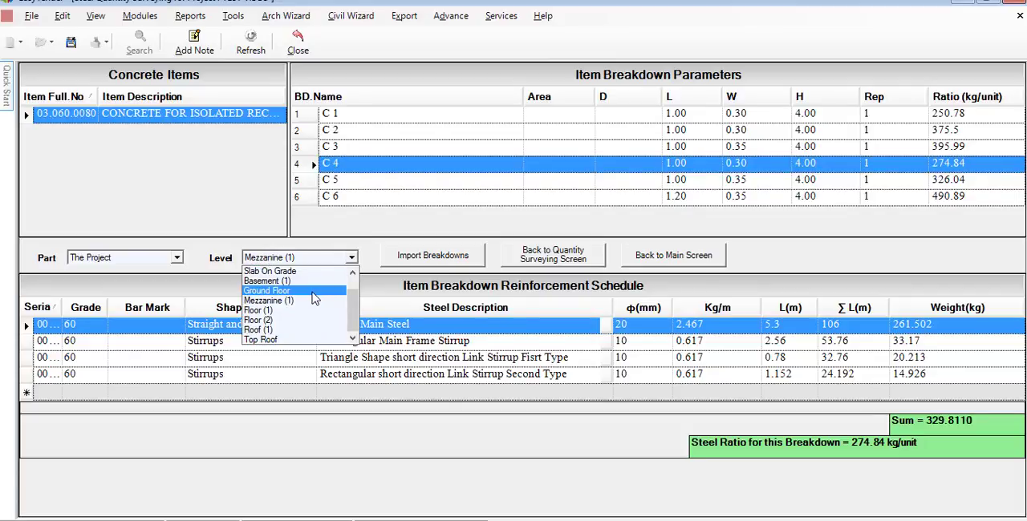
pyautogui.click(365, 244)
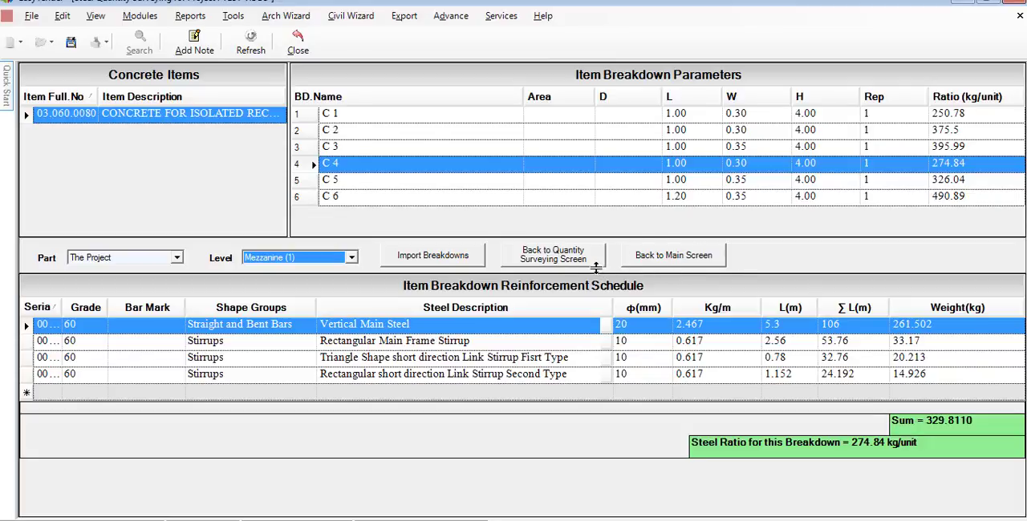
# - Leave the reinforcement calculations for the project's main screen and look over the available reports
pyautogui.click(584, 267)
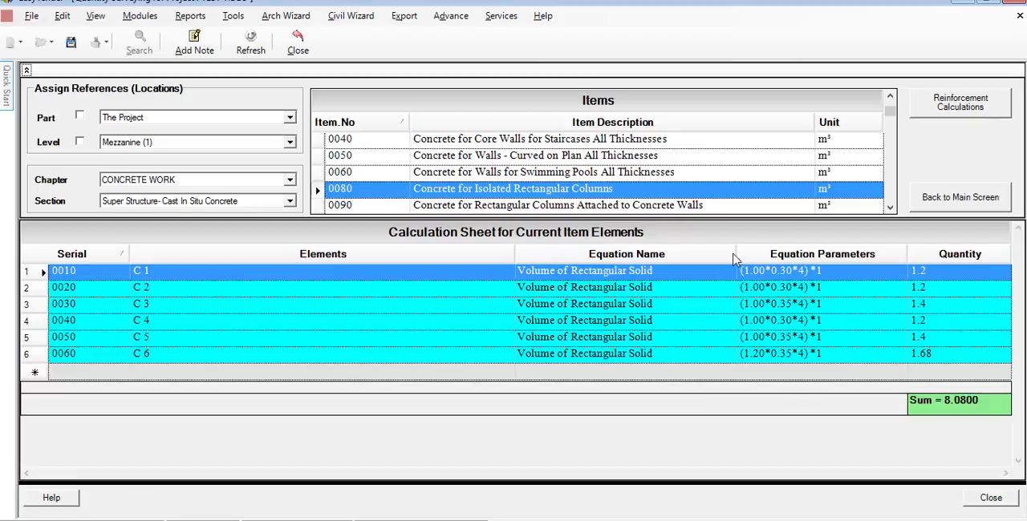
pyautogui.click(968, 208)
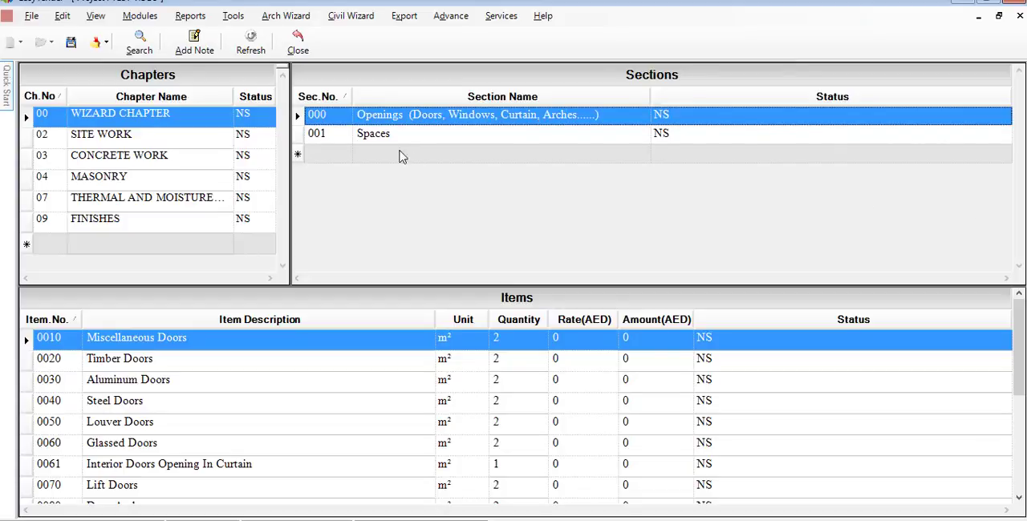
pyautogui.click(191, 16)
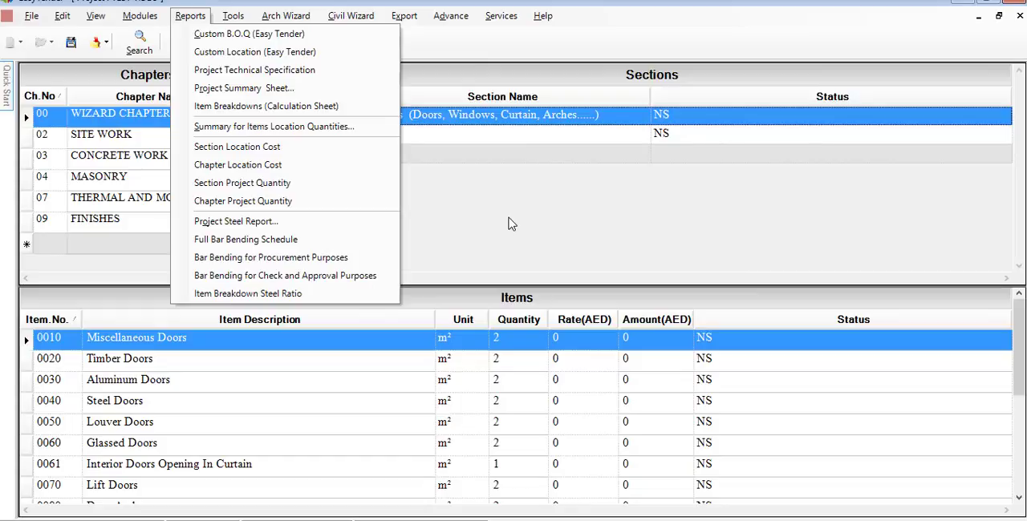
pyautogui.click(509, 223)
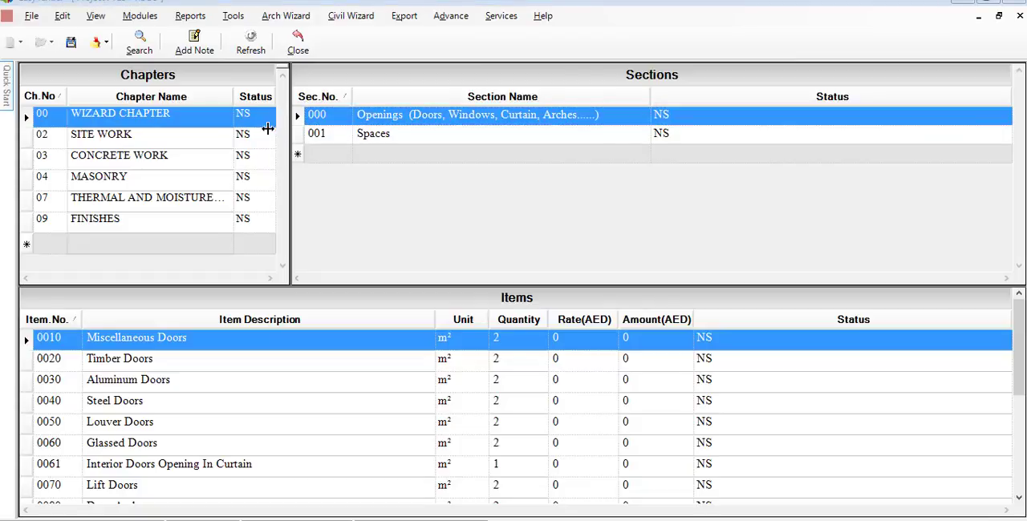
# - Generate the Custom Location bill of quantities for all locations with quantities included and rates left out
pyautogui.click(191, 16)
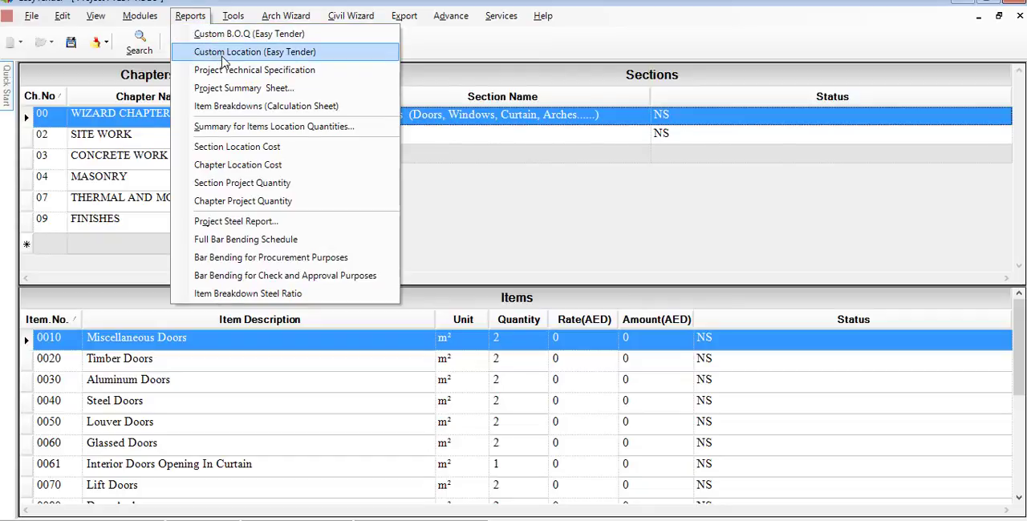
pyautogui.click(331, 59)
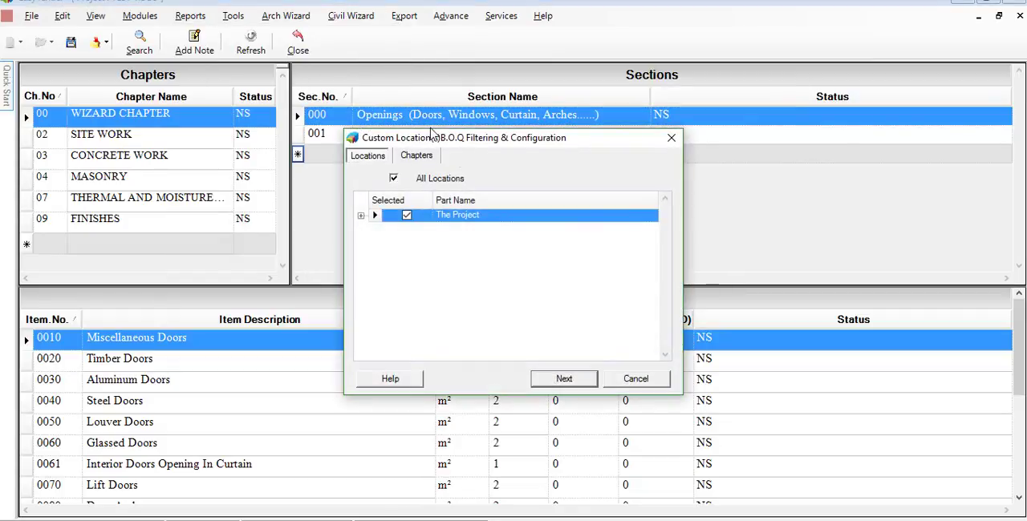
pyautogui.click(361, 216)
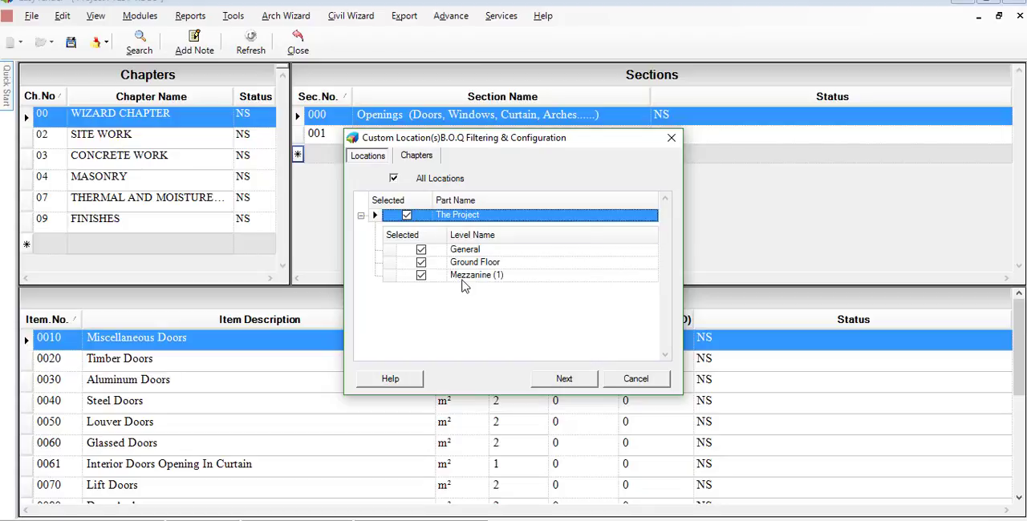
pyautogui.click(560, 384)
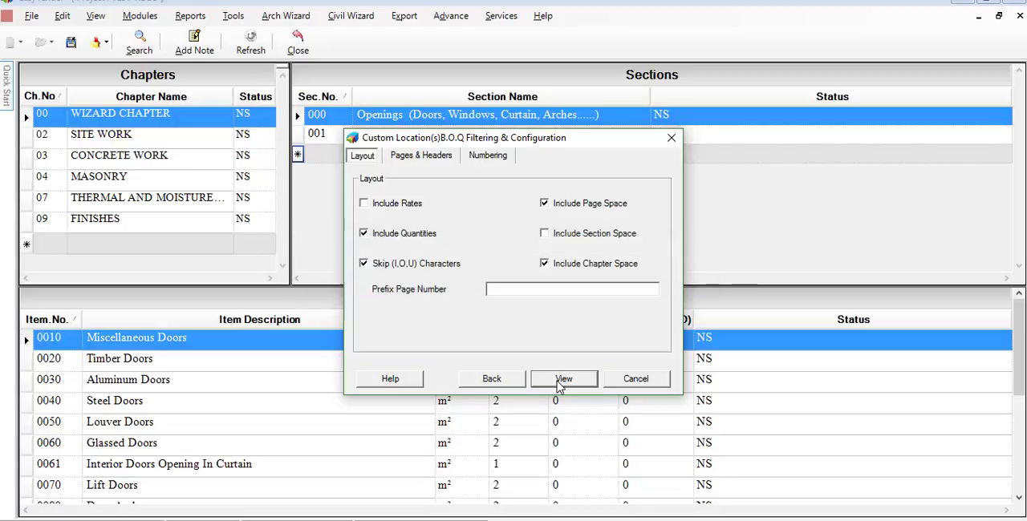
pyautogui.click(561, 381)
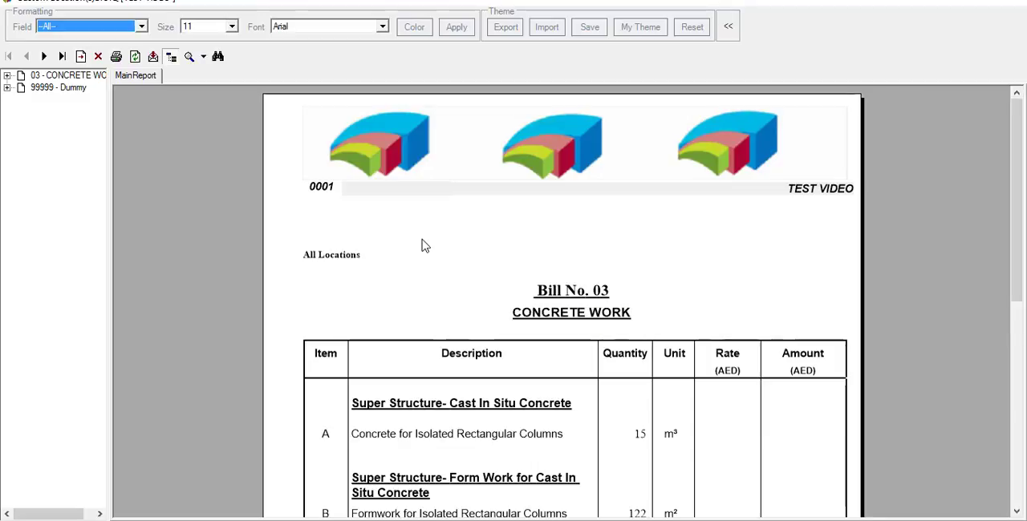
# - Review the column concrete and formwork quantities in the CONCRETE WORK bill, then close the report
pyautogui.scroll(-2, 425, 240)
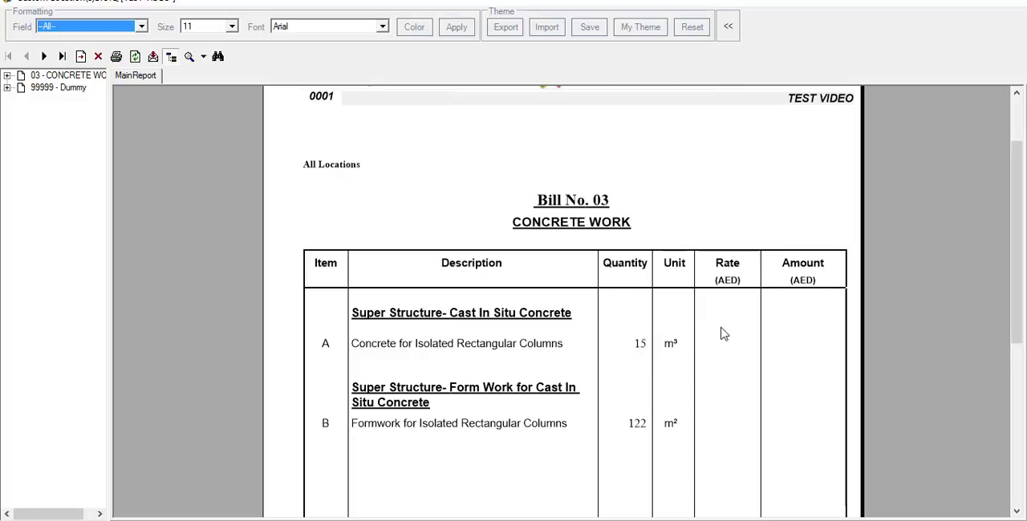
pyautogui.scroll(-2, 723, 331)
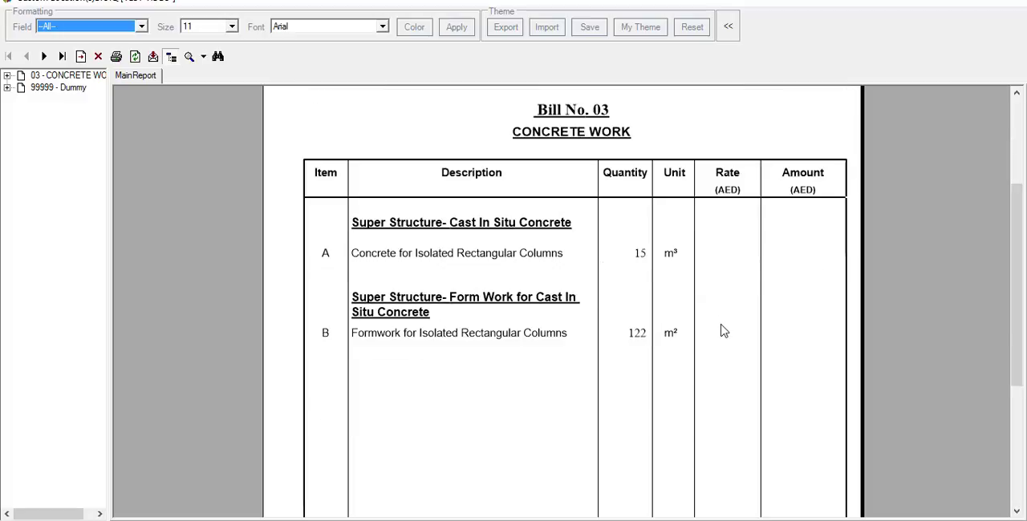
pyautogui.scroll(3, 722, 331)
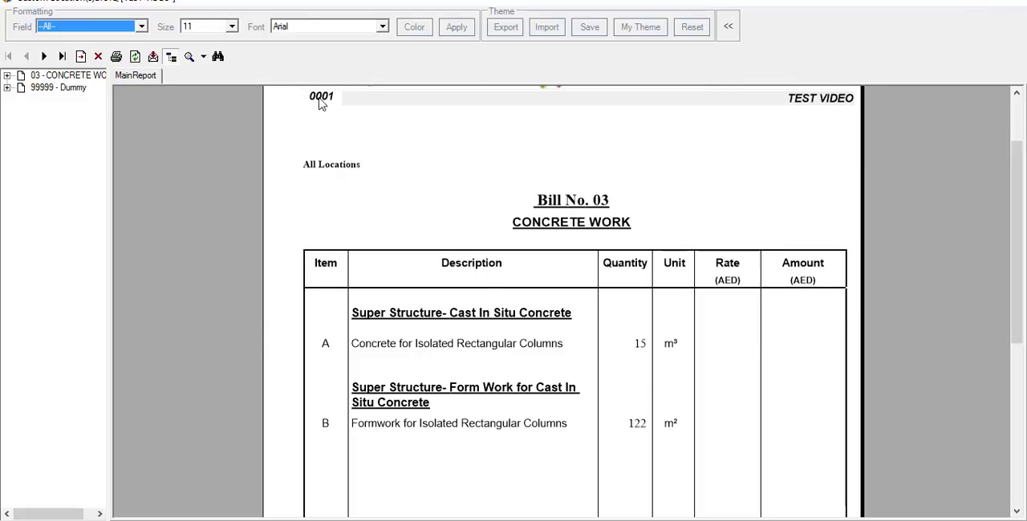
pyautogui.click(1009, 2)
# - Generate the Summary for Items Location Quantities report for all chapters
pyautogui.click(191, 16)
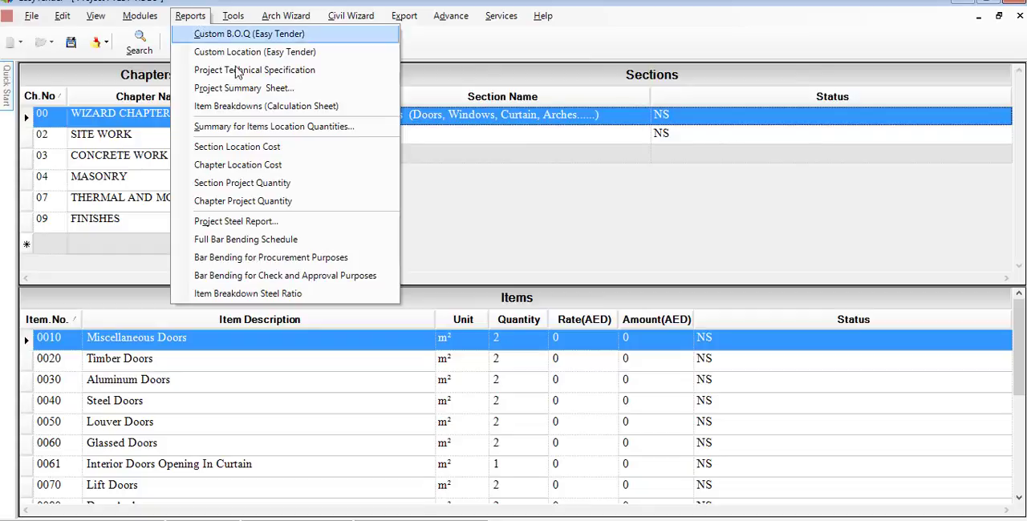
pyautogui.click(351, 128)
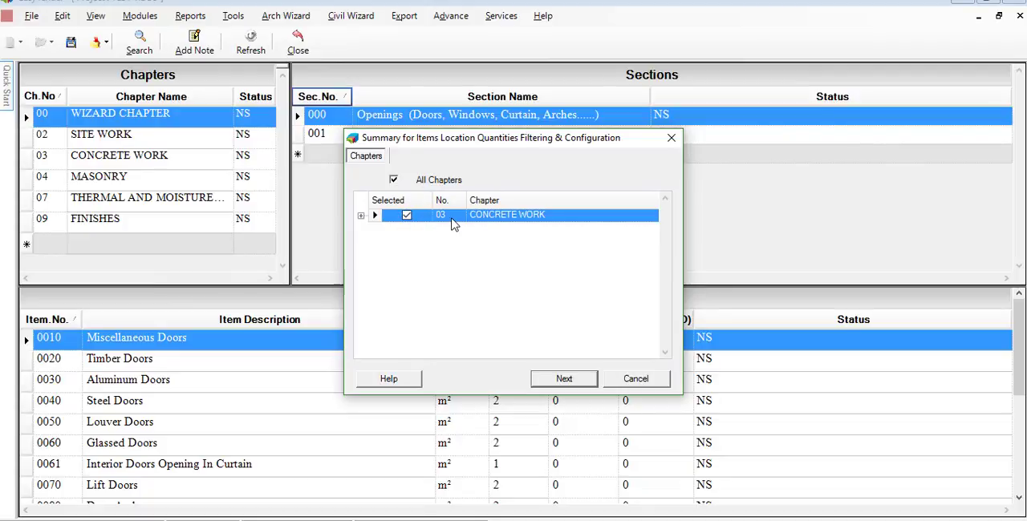
pyautogui.click(564, 379)
pyautogui.click(563, 378)
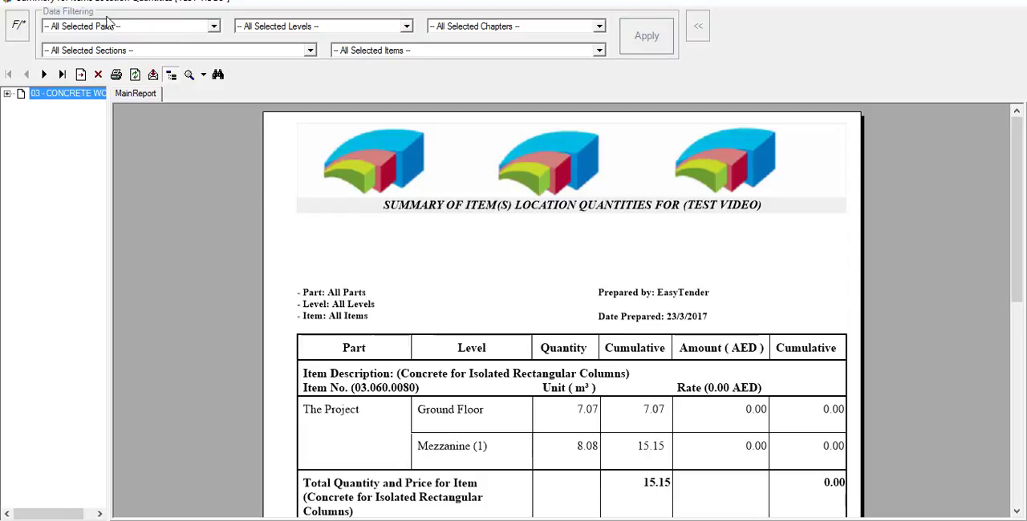
# - Filter the item location summary to The Project, Ground Floor and chapter 03 - CONCRETE WORK with all sections and items, and close the report
pyautogui.click(214, 27)
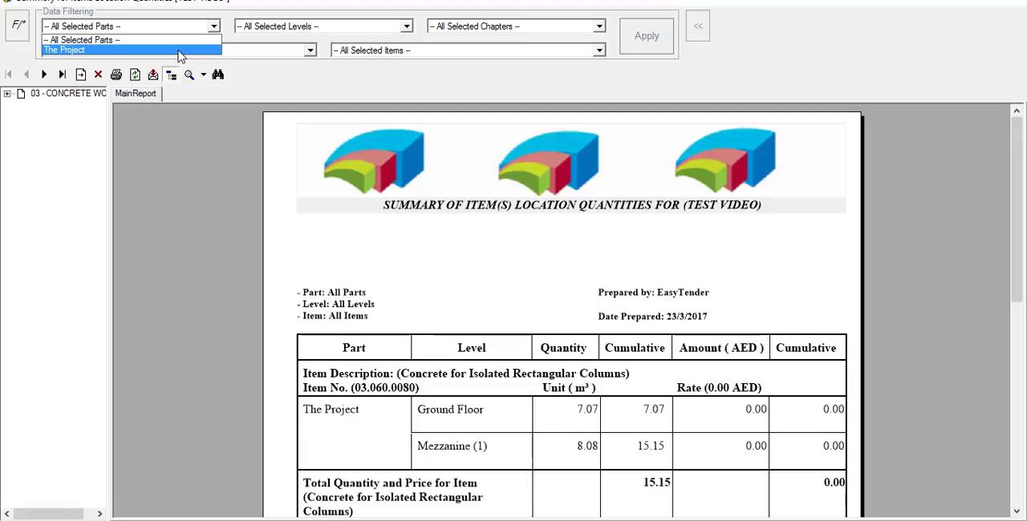
pyautogui.click(180, 52)
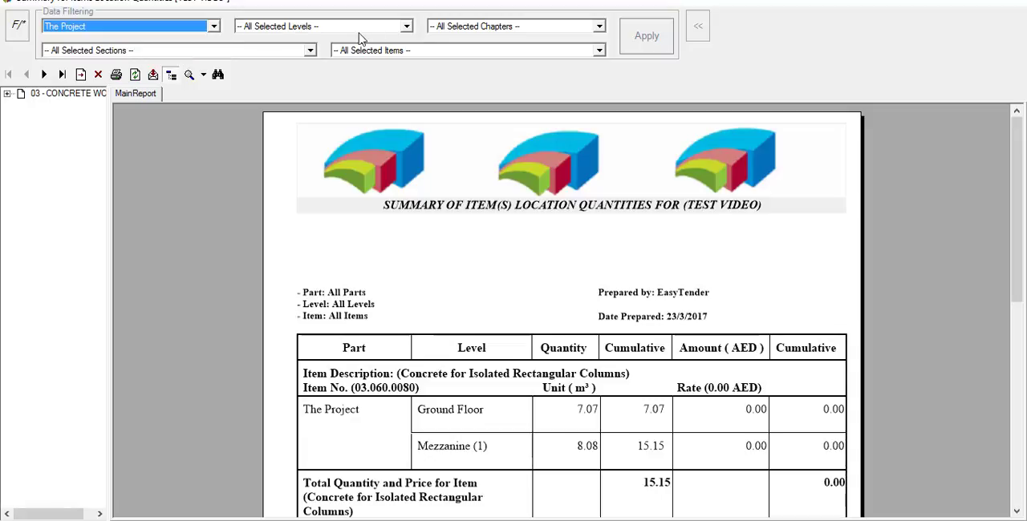
pyautogui.click(407, 27)
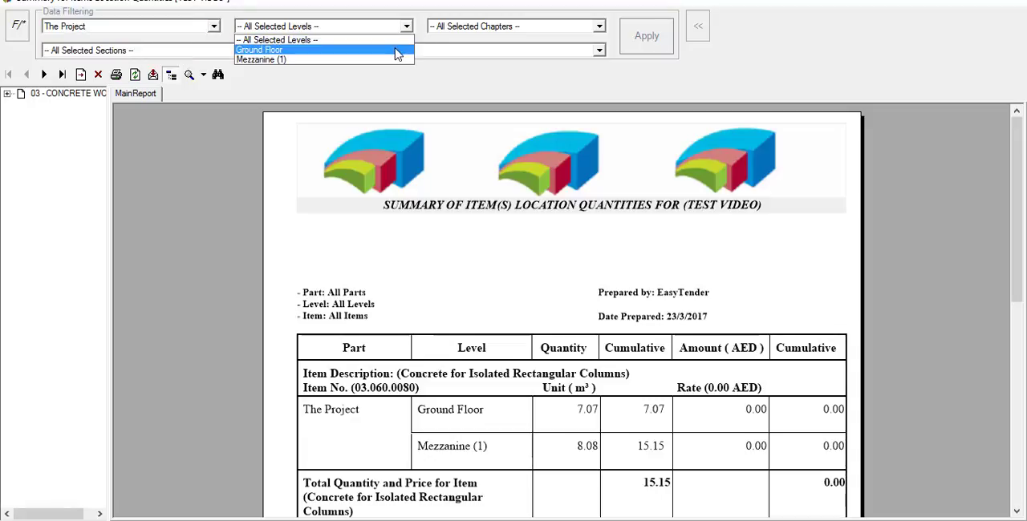
pyautogui.click(396, 52)
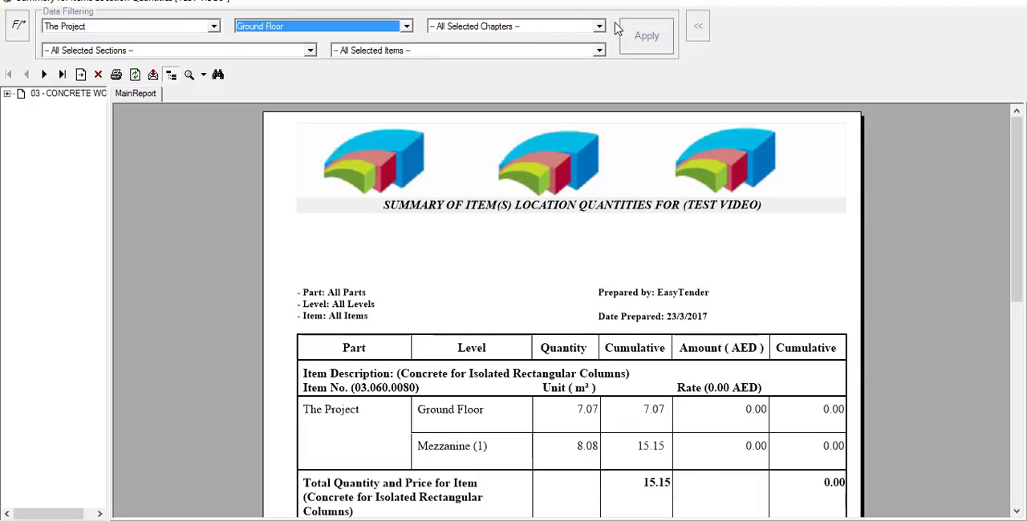
pyautogui.click(599, 26)
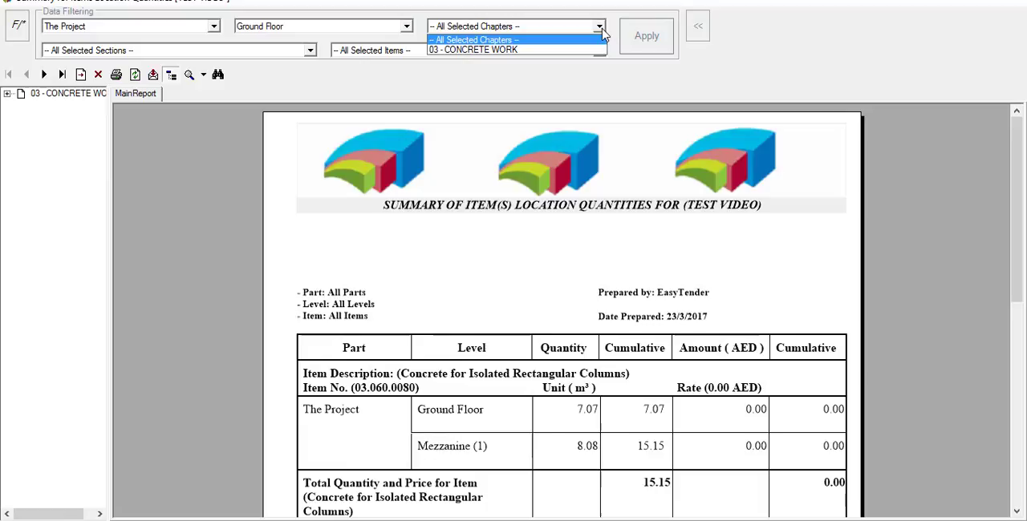
pyautogui.click(564, 51)
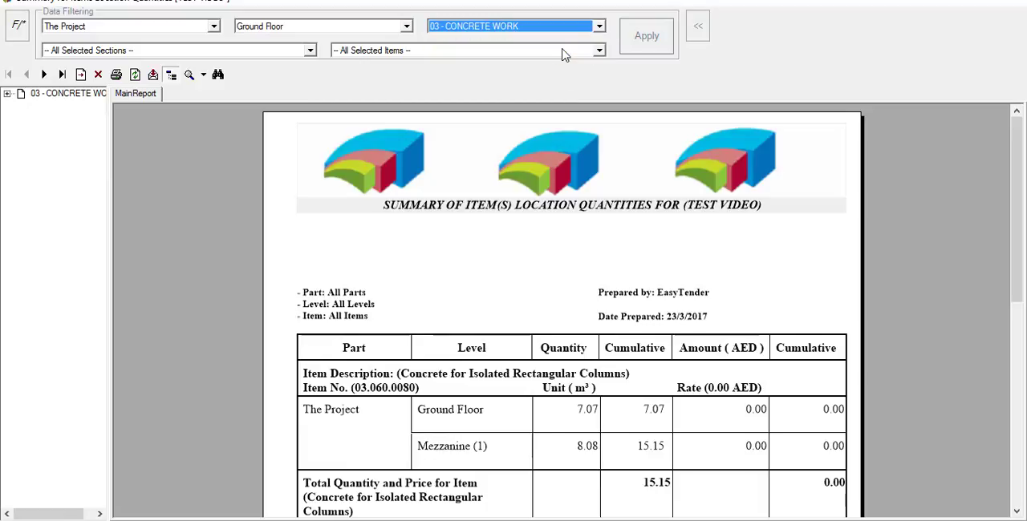
pyautogui.click(310, 51)
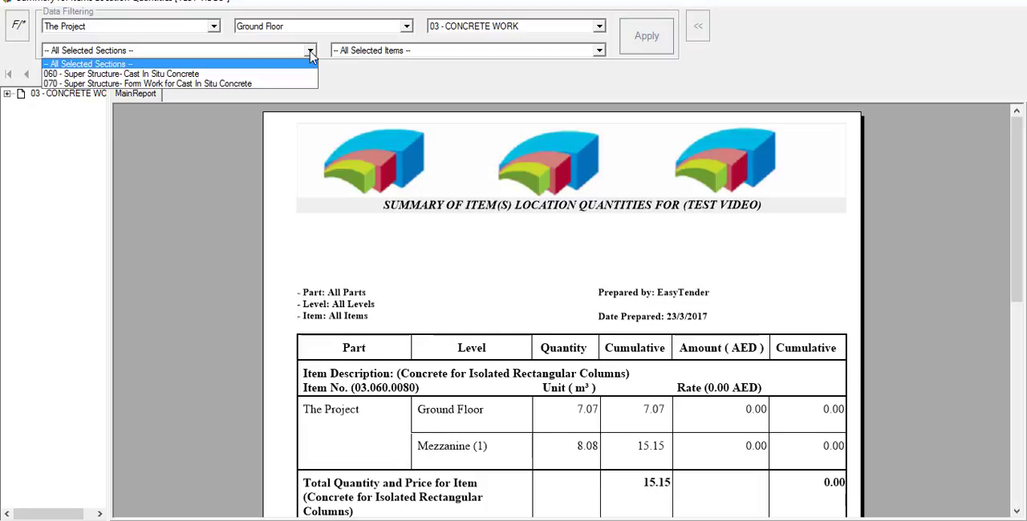
pyautogui.click(522, 73)
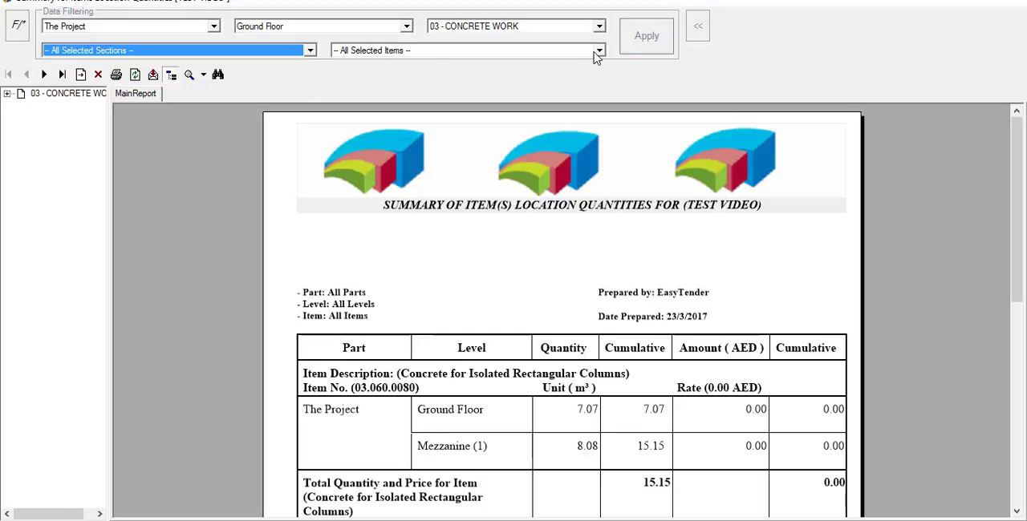
pyautogui.click(599, 50)
pyautogui.click(598, 62)
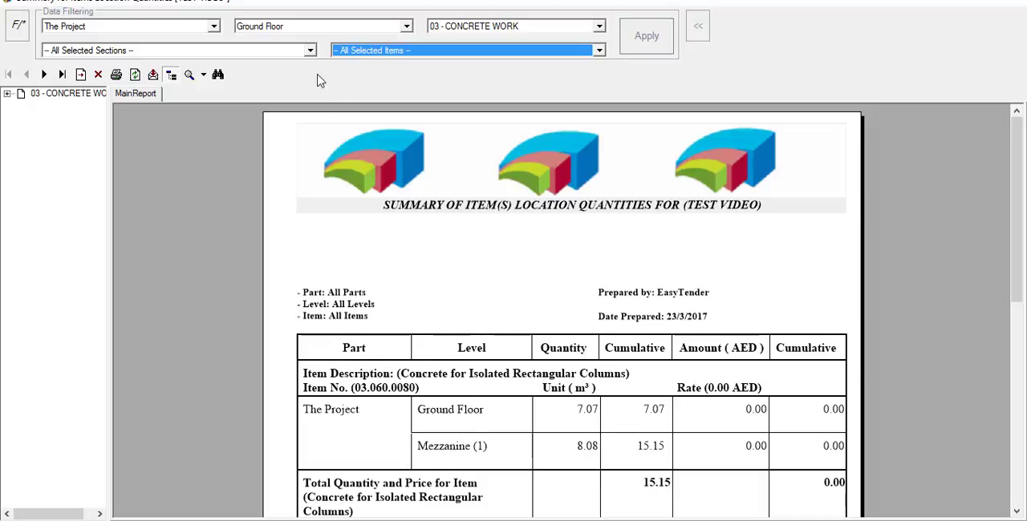
pyautogui.click(648, 38)
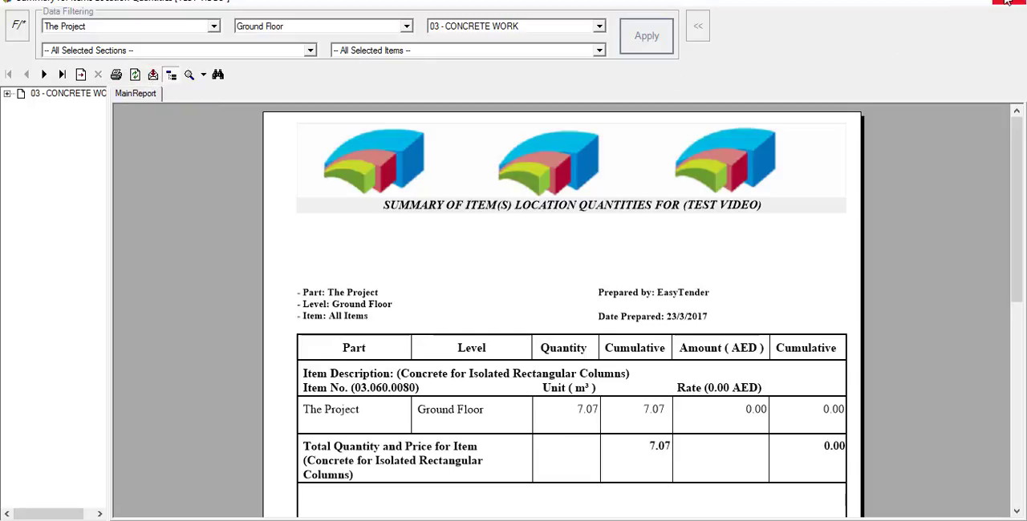
pyautogui.click(998, 3)
# - Generate the Project Steel Report for all locations, with the title on all pages and the logo on the first page
pyautogui.click(192, 16)
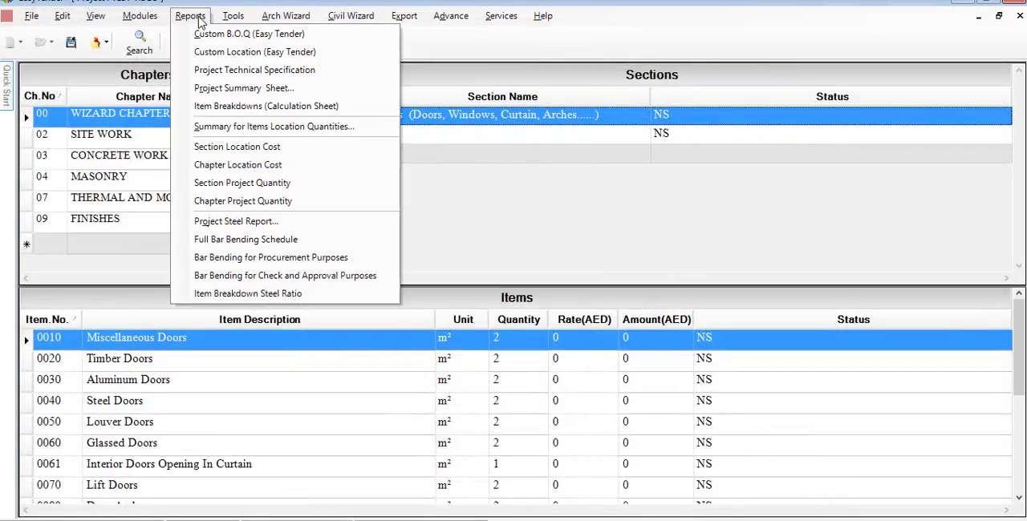
pyautogui.click(294, 228)
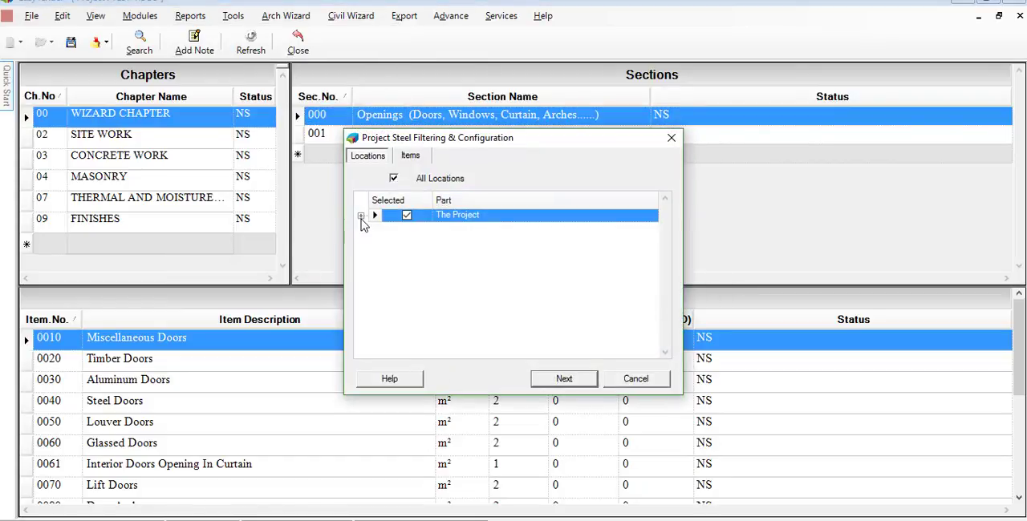
pyautogui.click(361, 217)
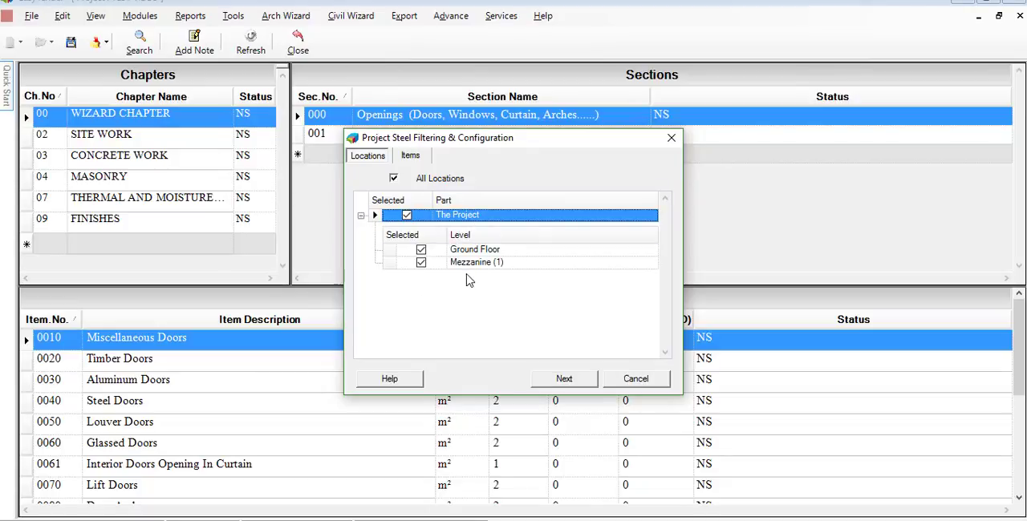
pyautogui.click(564, 379)
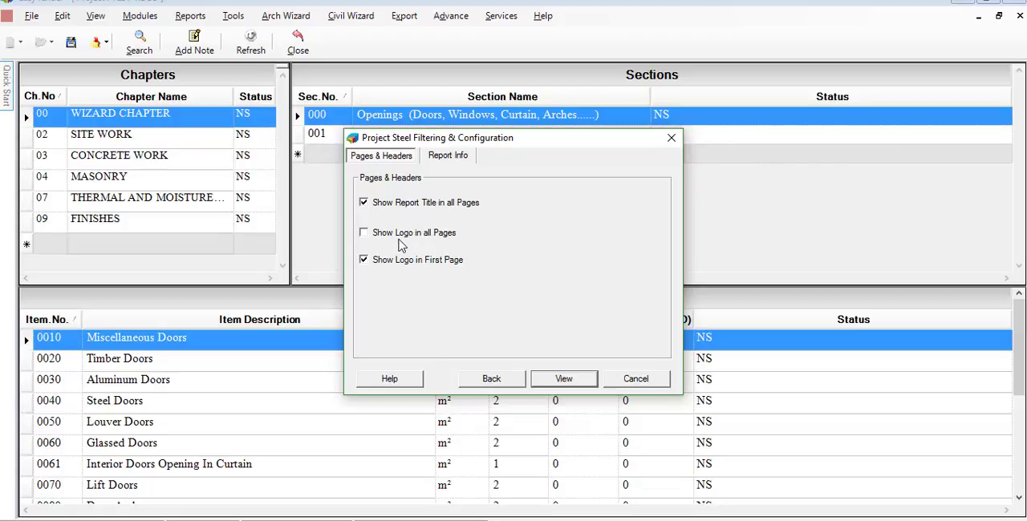
pyautogui.click(564, 379)
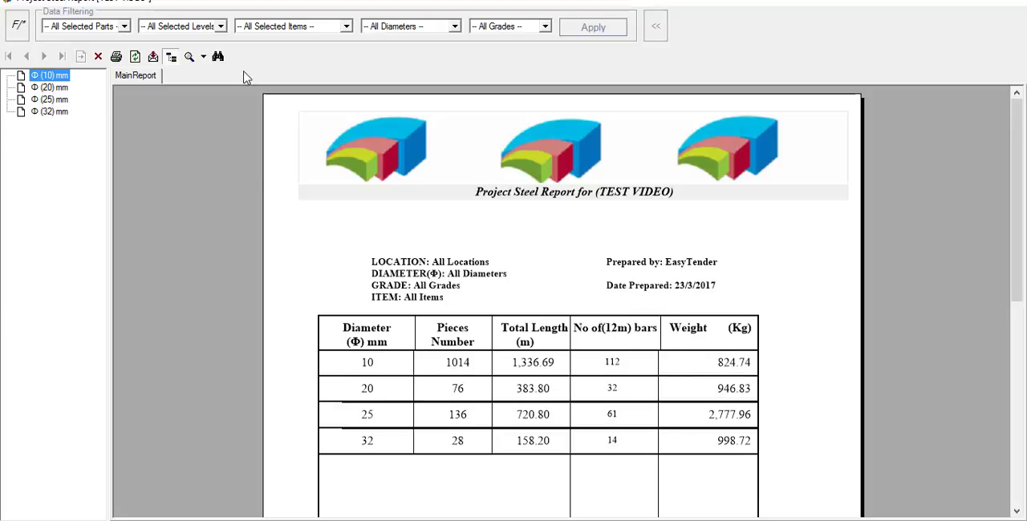
# - Filter the steel report to The Project, Ground Floor and the isolated rectangular columns concrete item, with all diameters and grades, and close it
pyautogui.click(125, 26)
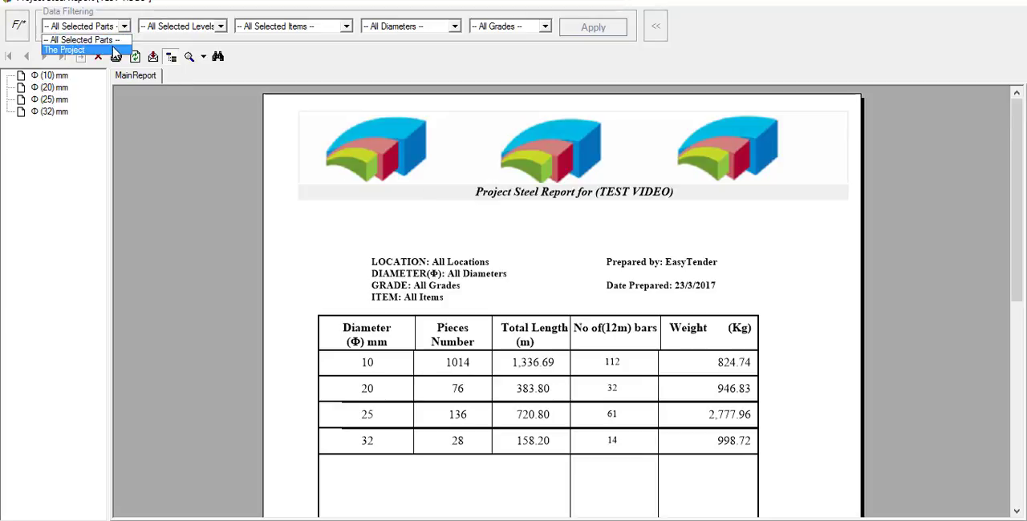
pyautogui.click(114, 51)
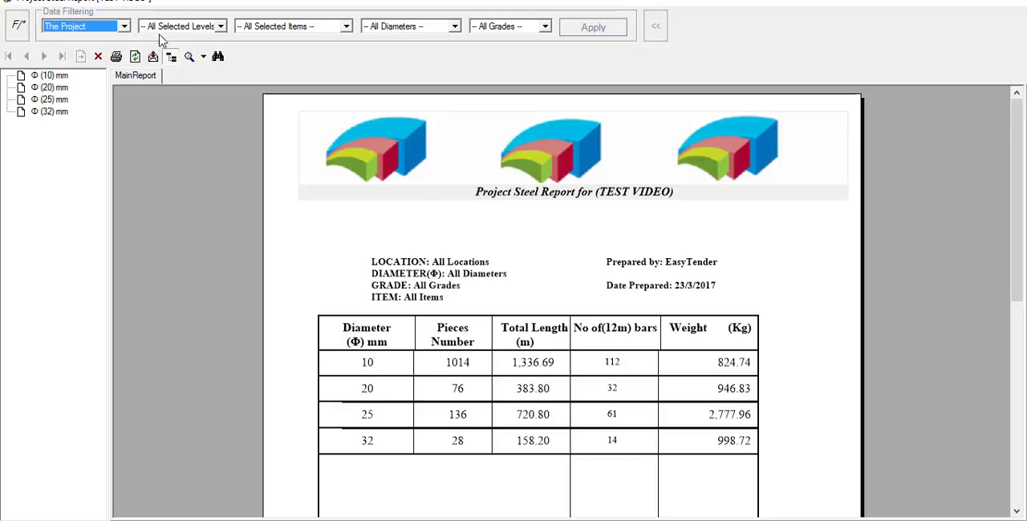
pyautogui.click(221, 27)
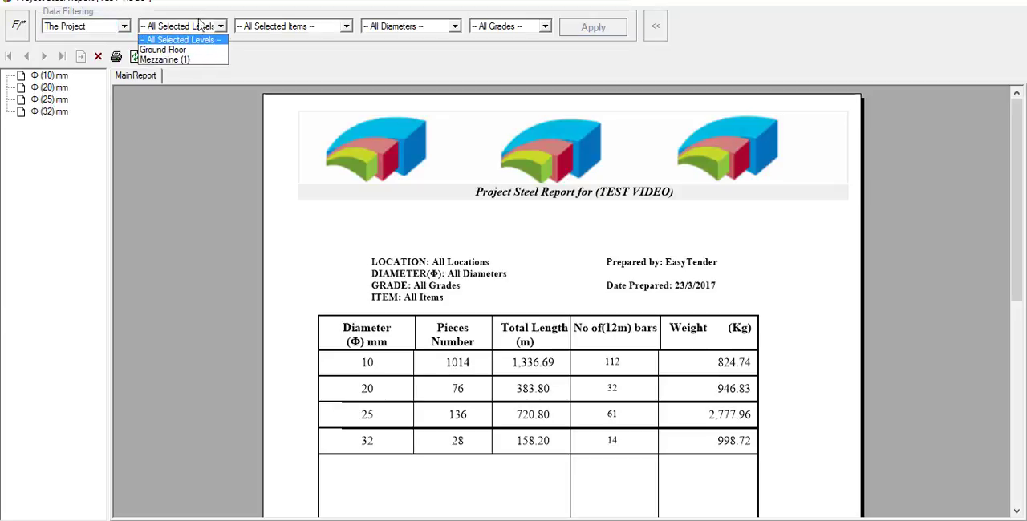
pyautogui.click(192, 57)
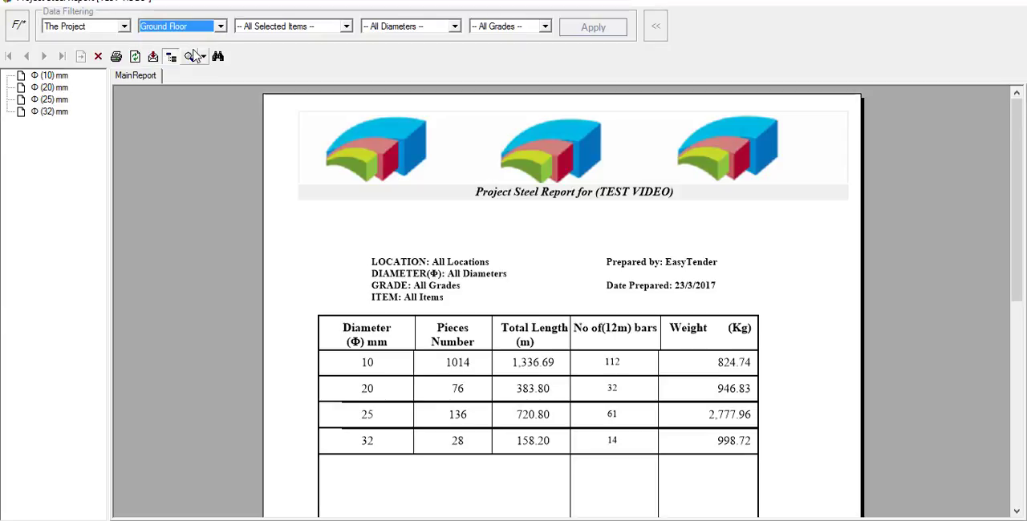
pyautogui.click(346, 27)
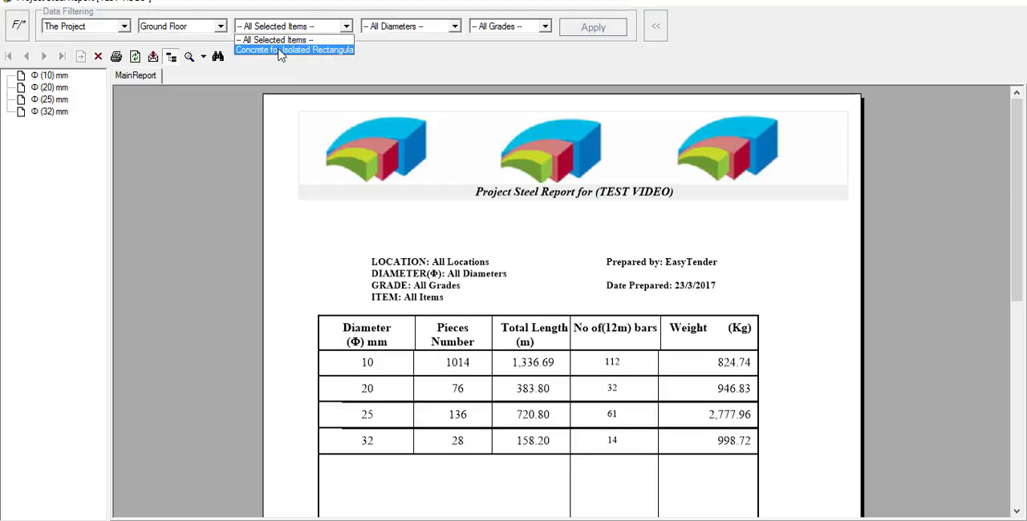
pyautogui.click(332, 53)
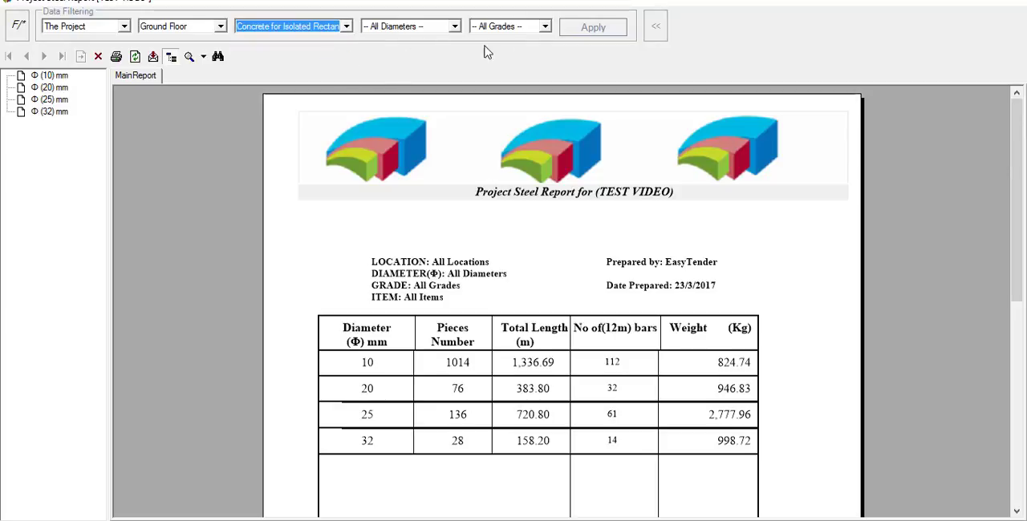
pyautogui.click(454, 26)
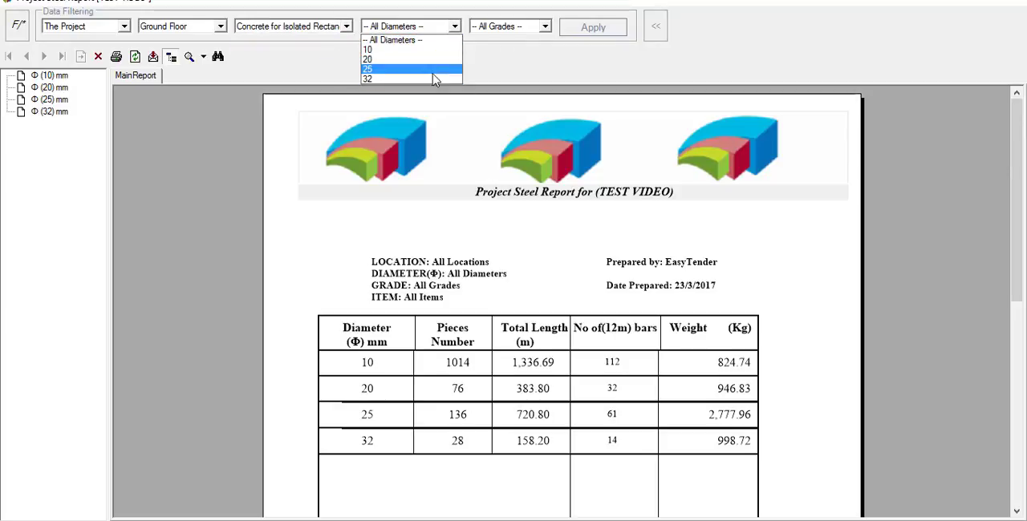
pyautogui.click(503, 53)
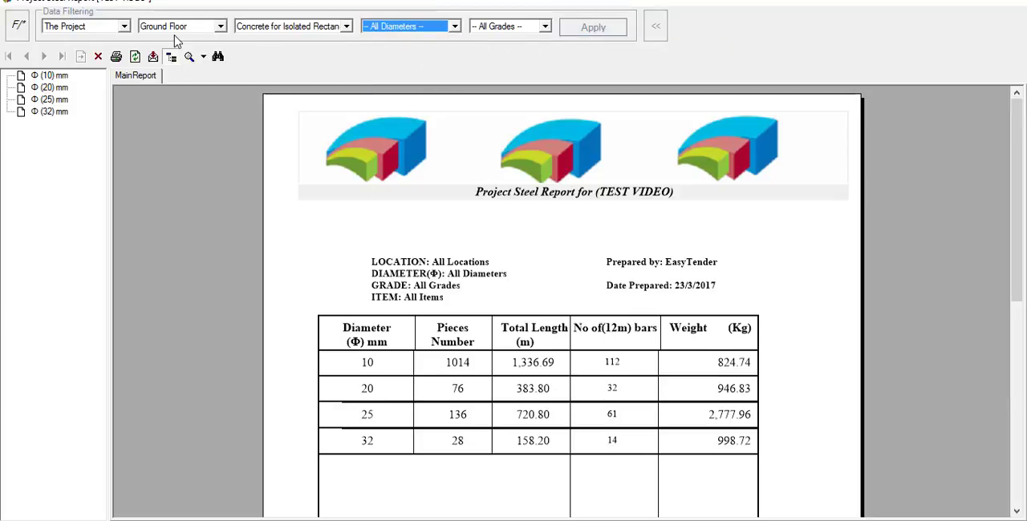
pyautogui.click(616, 36)
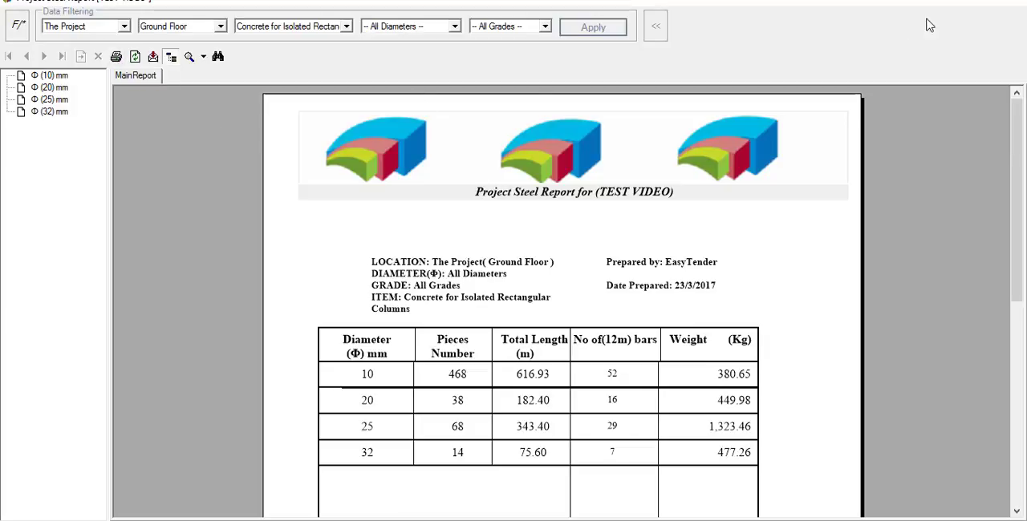
pyautogui.click(1005, 3)
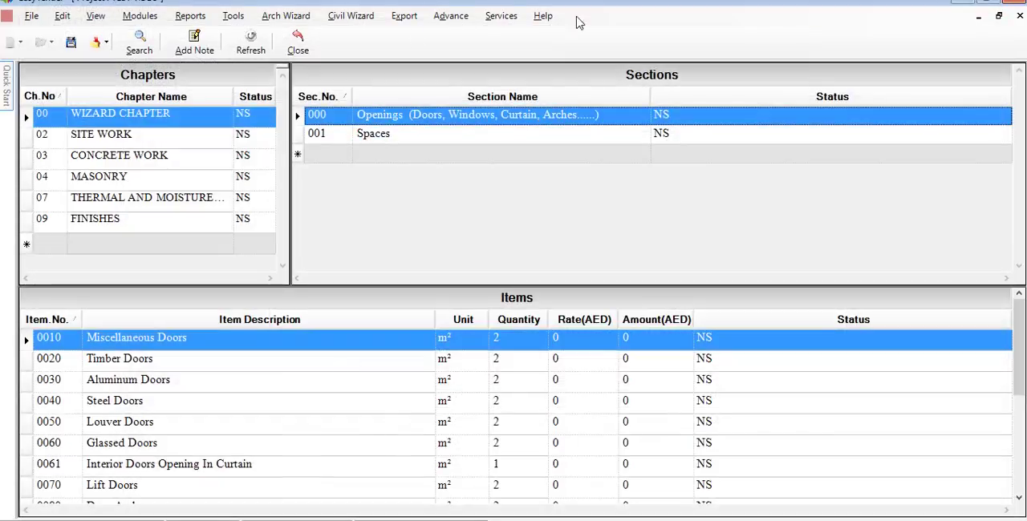
# - Generate the Bar Bending for Check and Approval Purposes report for all locations and examine the bar shapes of column C 1
pyautogui.click(190, 18)
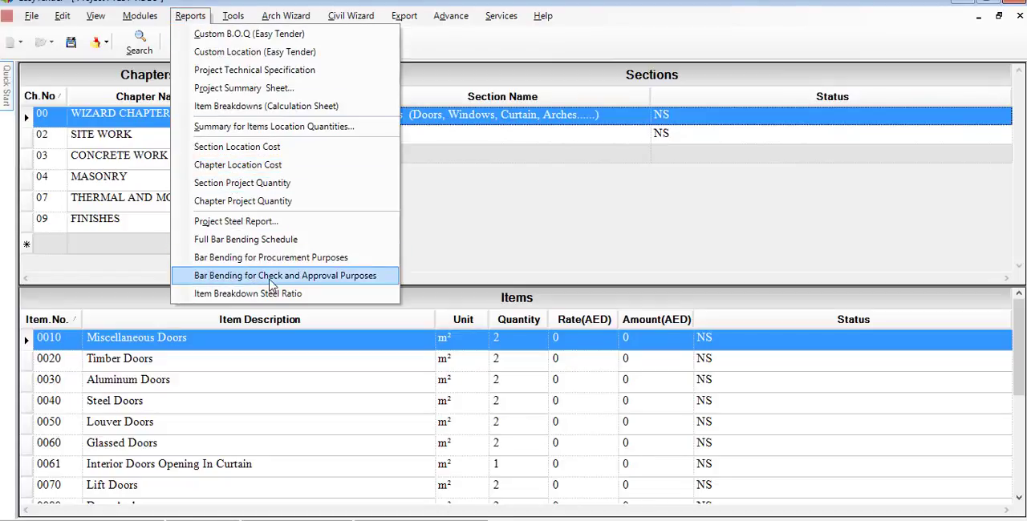
pyautogui.click(333, 277)
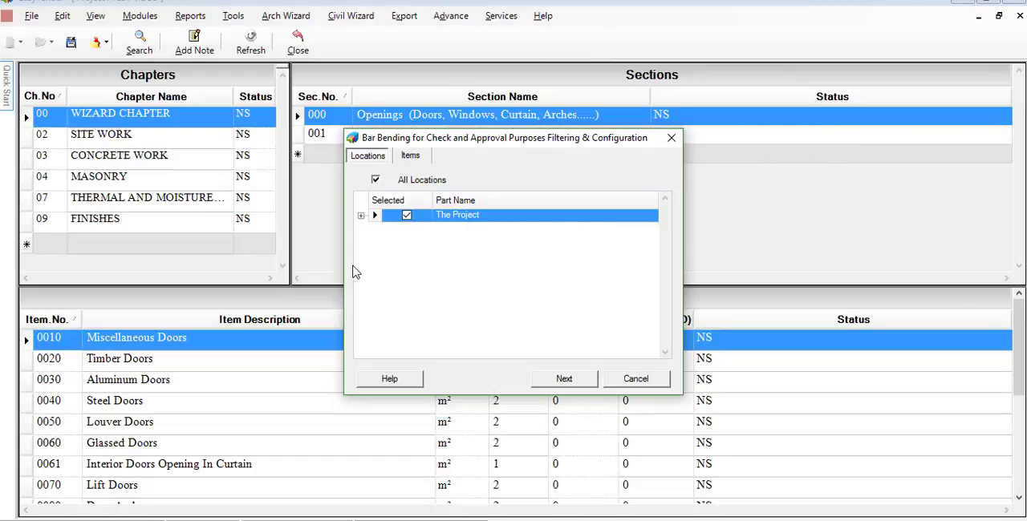
pyautogui.click(361, 216)
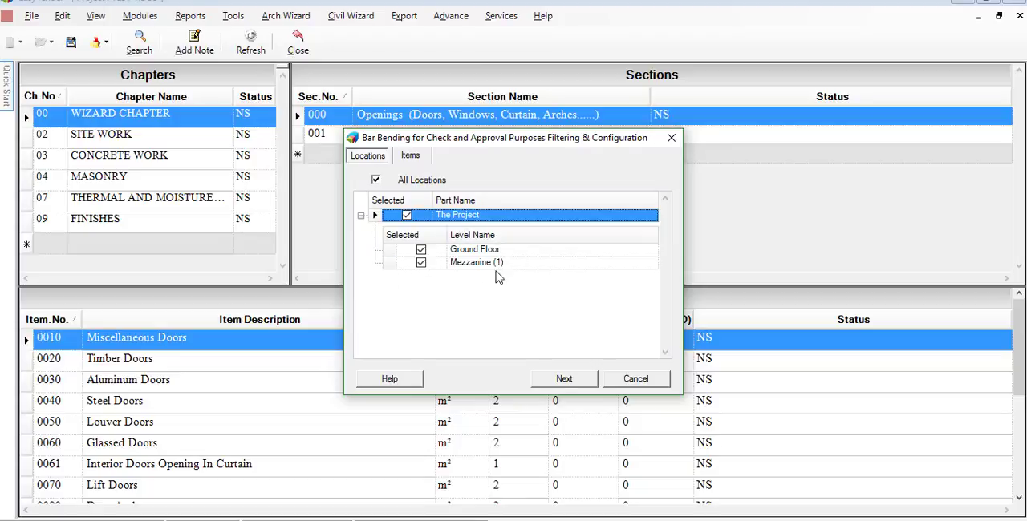
pyautogui.click(559, 377)
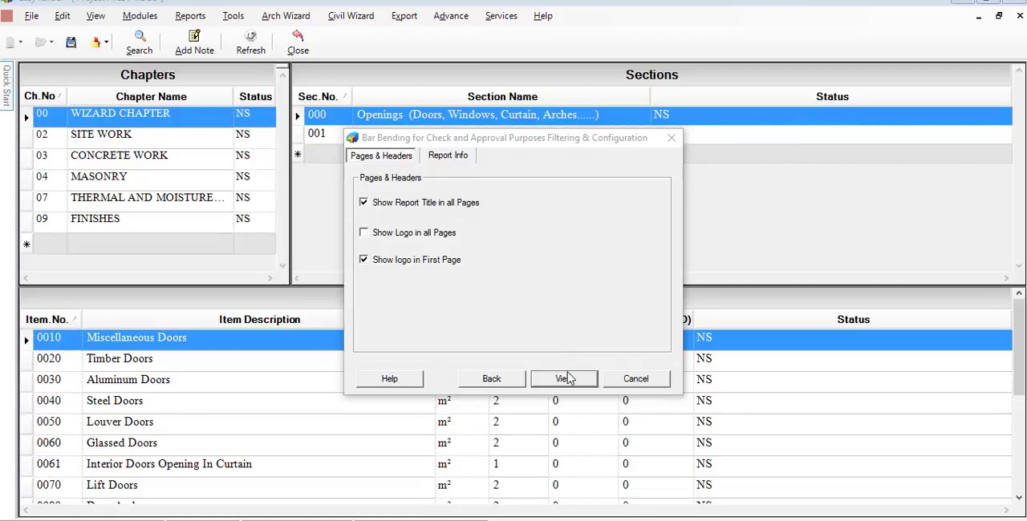
pyautogui.click(564, 380)
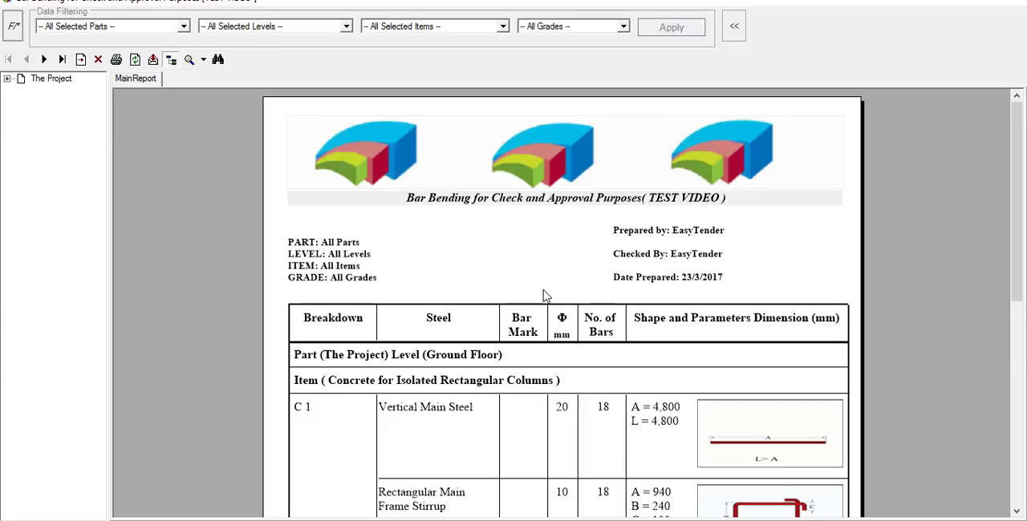
pyautogui.scroll(-7, 509, 244)
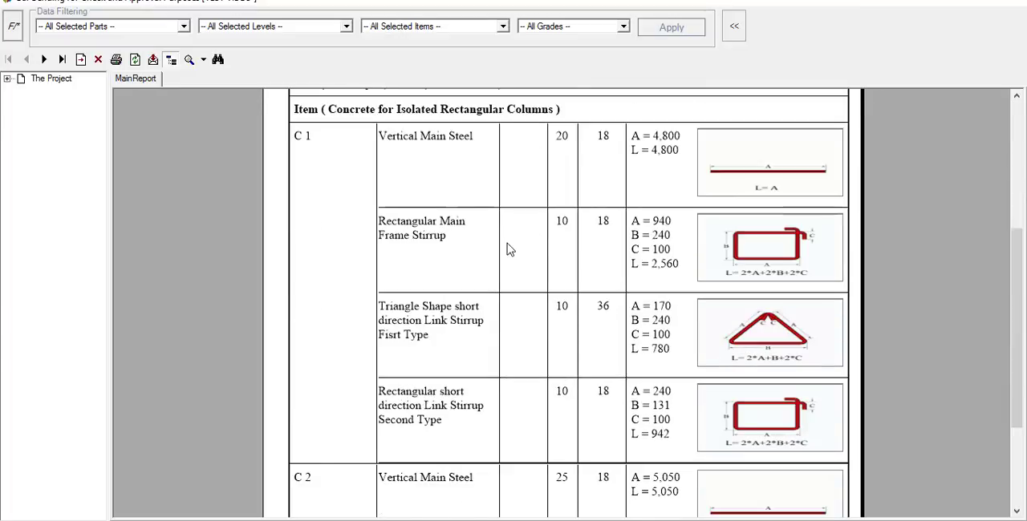